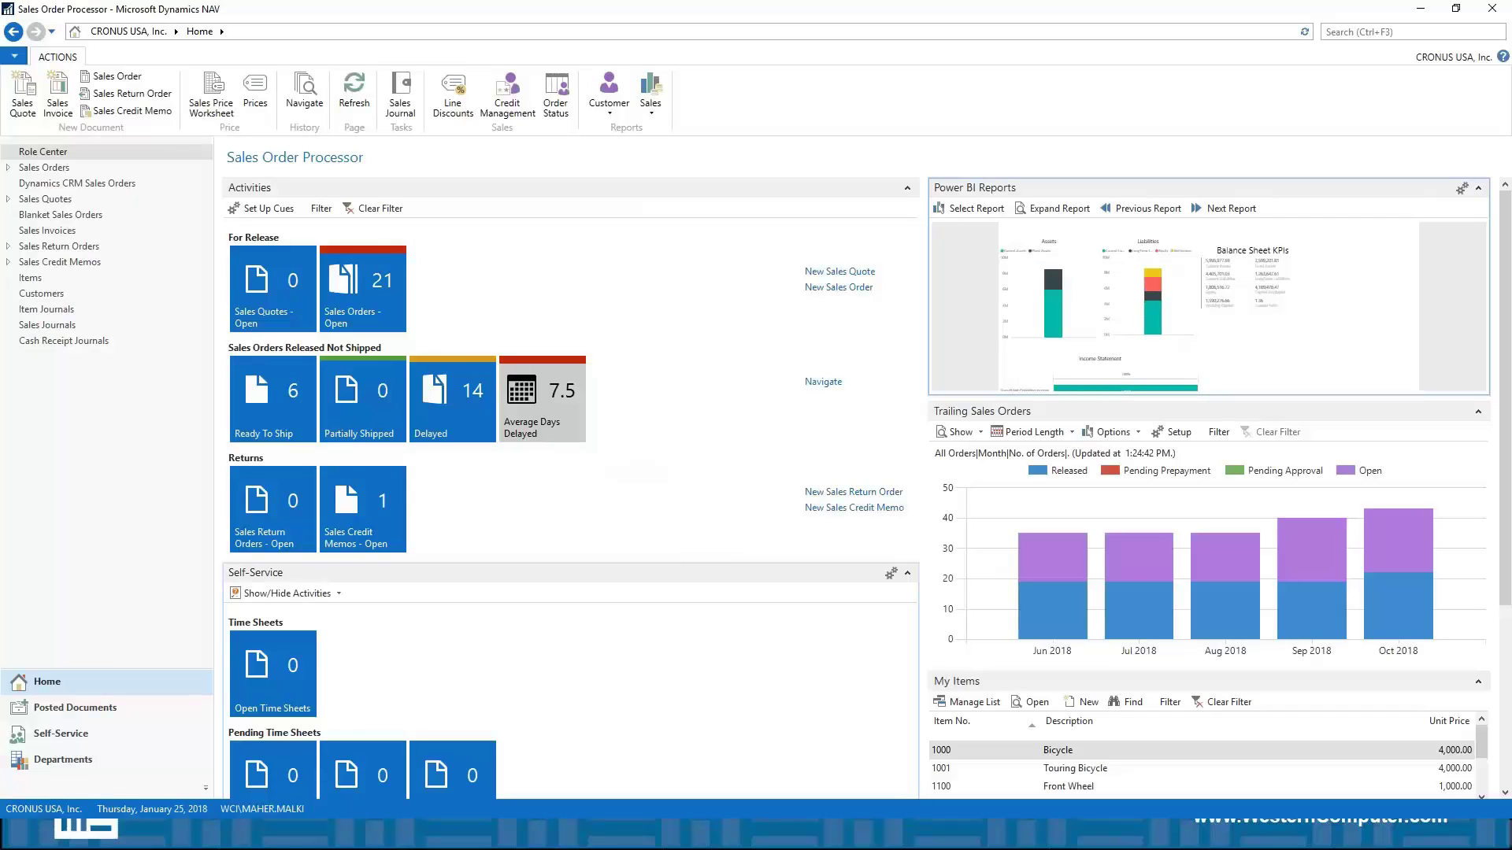
Search for the Sales Orders list and open its first order, for The Cannon Group PLC.
{"action": "left_click", "coordinate": [1385, 34]}
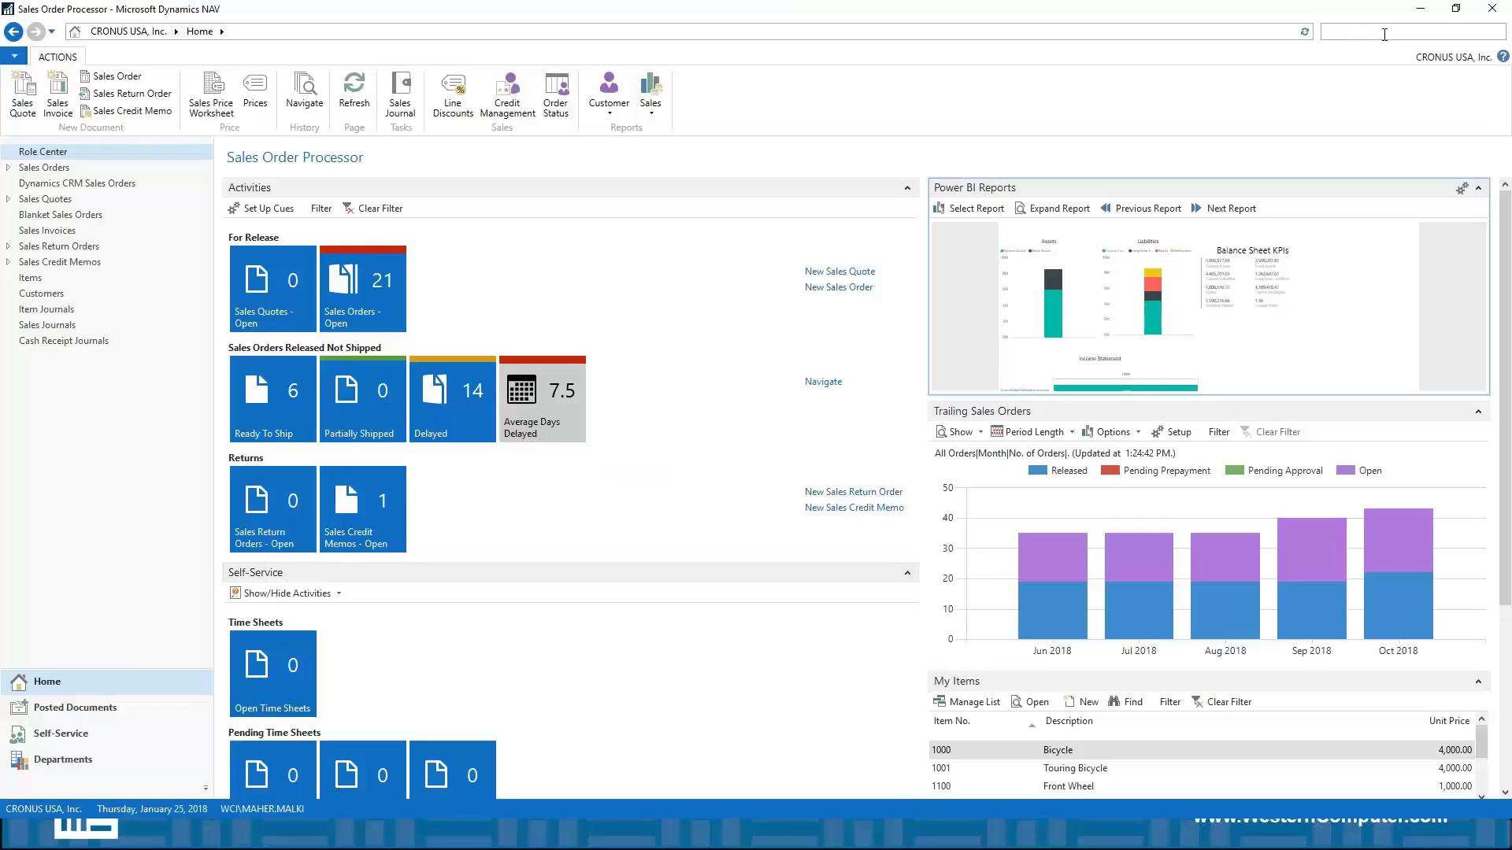
{"action": "type", "text": "sales "}
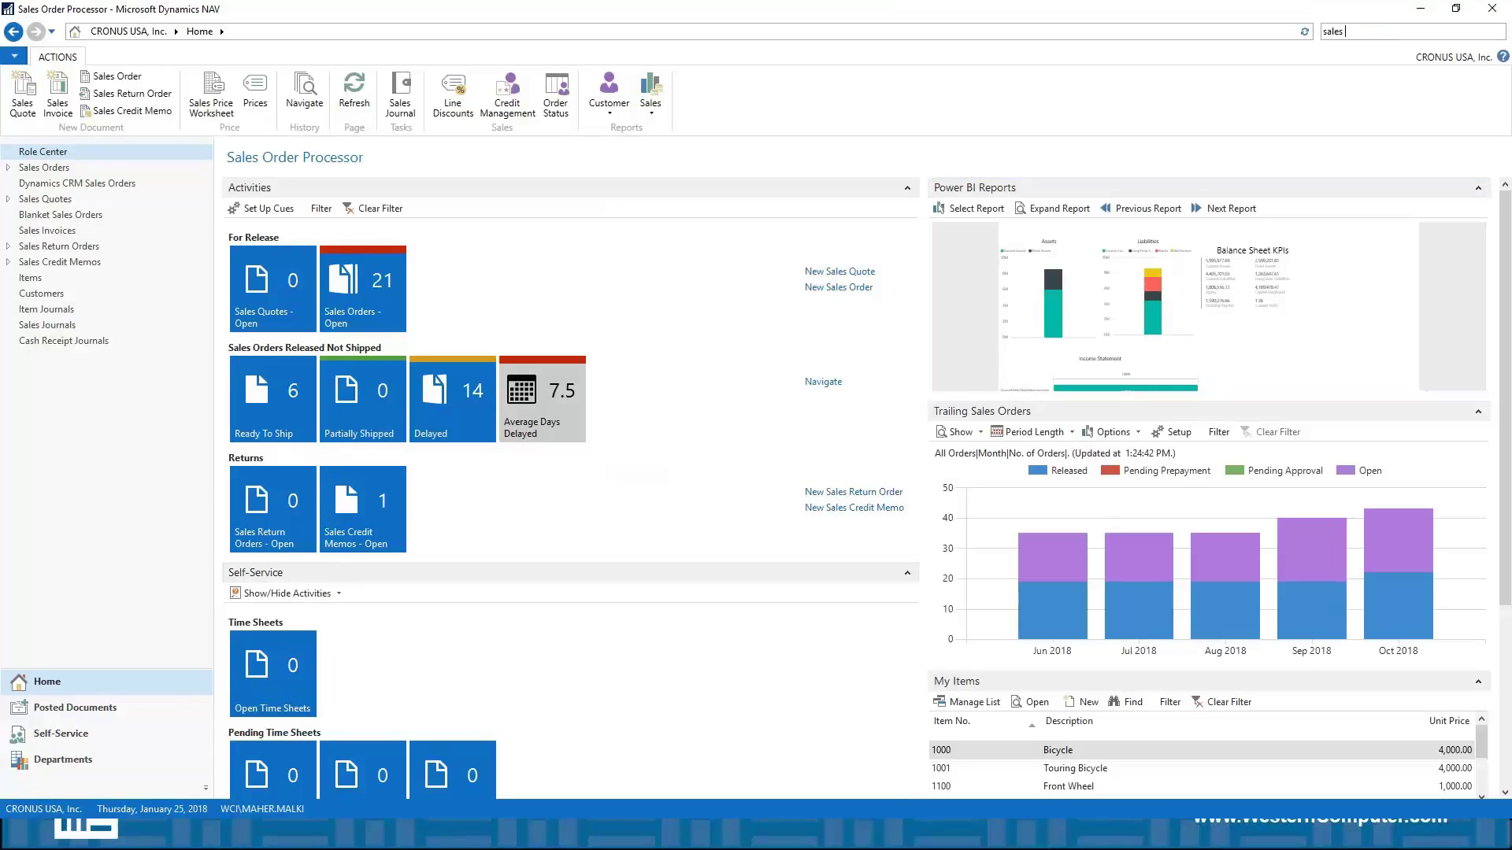
{"action": "type", "text": "or"}
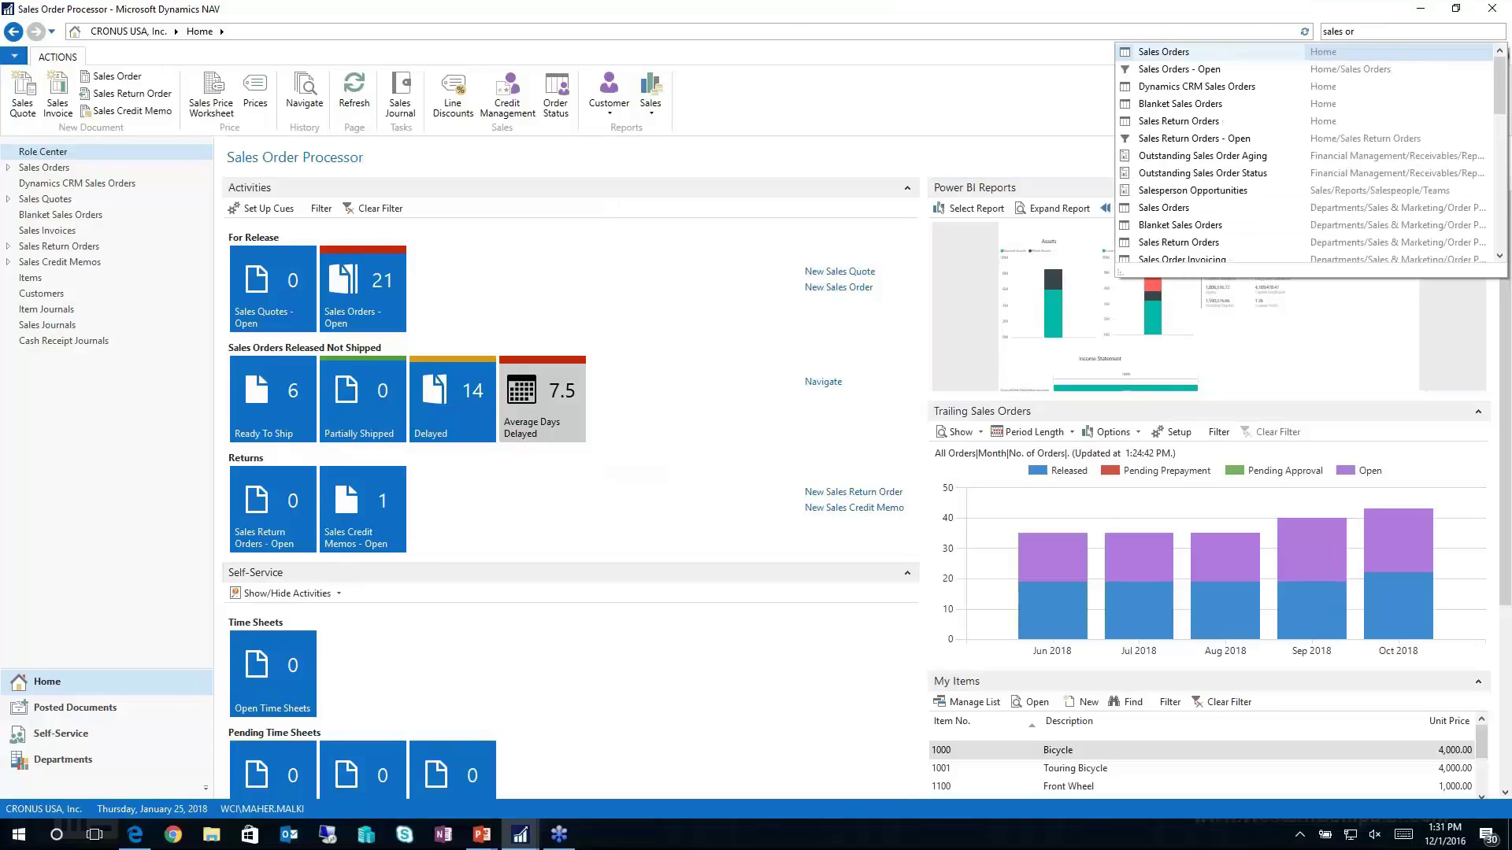
{"action": "left_click", "coordinate": [1161, 53]}
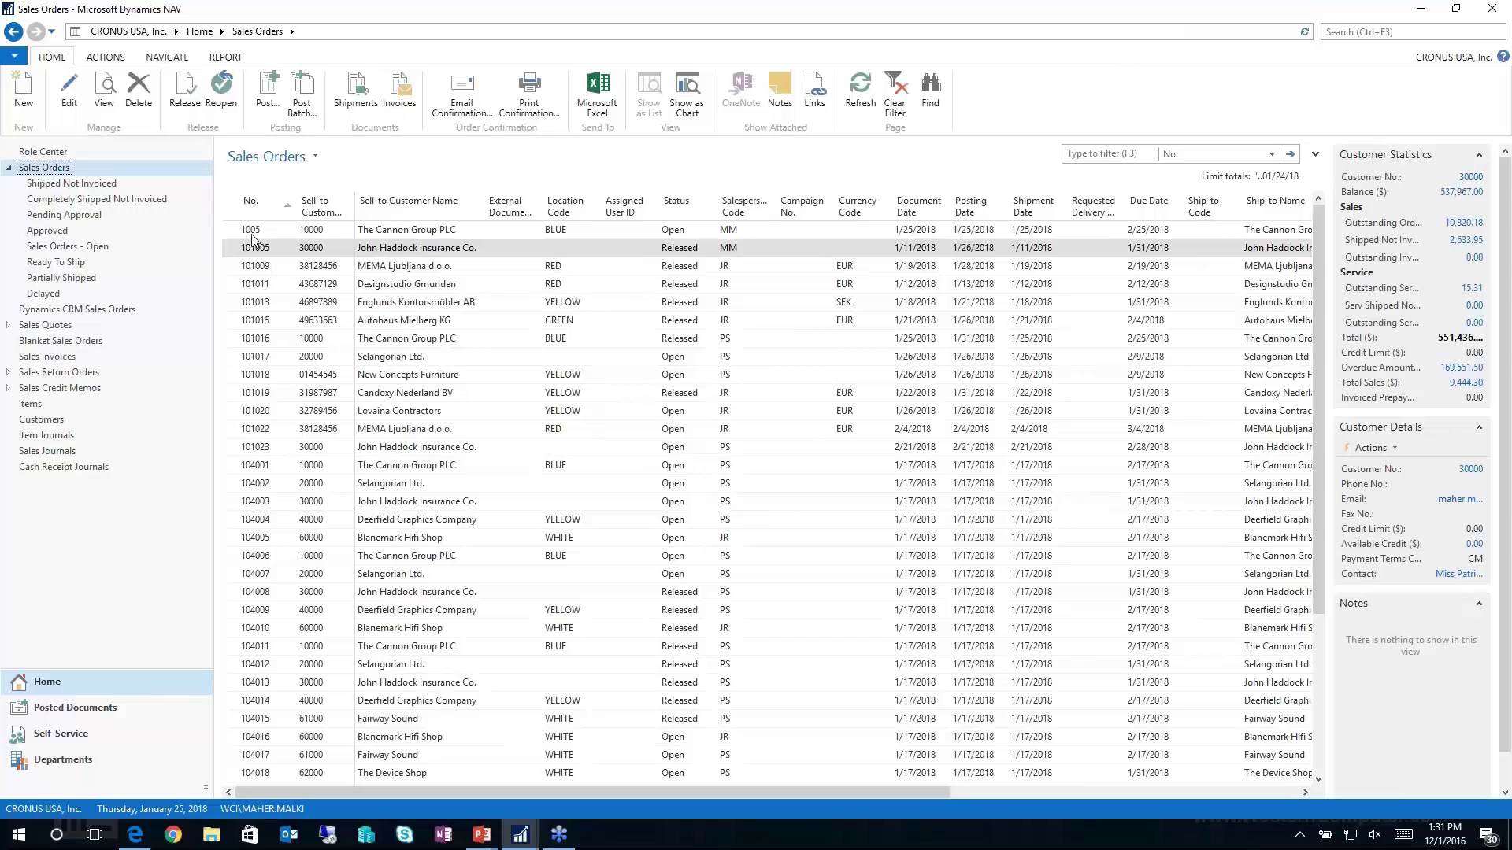
{"action": "double_click", "coordinate": [303, 254]}
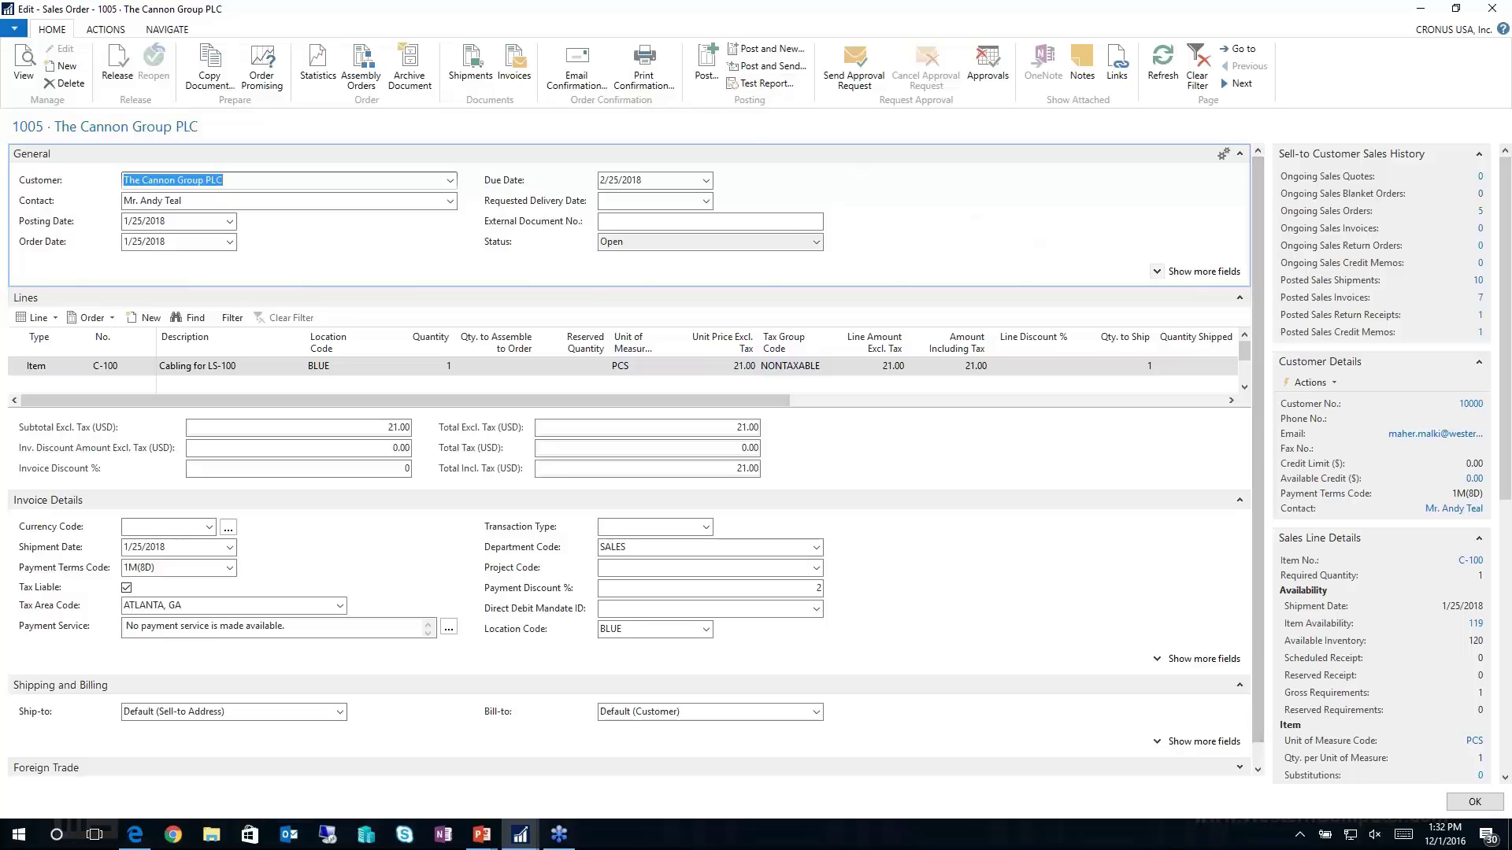
Examine the additional fields in the order's General, Invoice Details, and Shipping and Billing sections, and close the order without posting it.
{"action": "left_click", "coordinate": [1196, 272]}
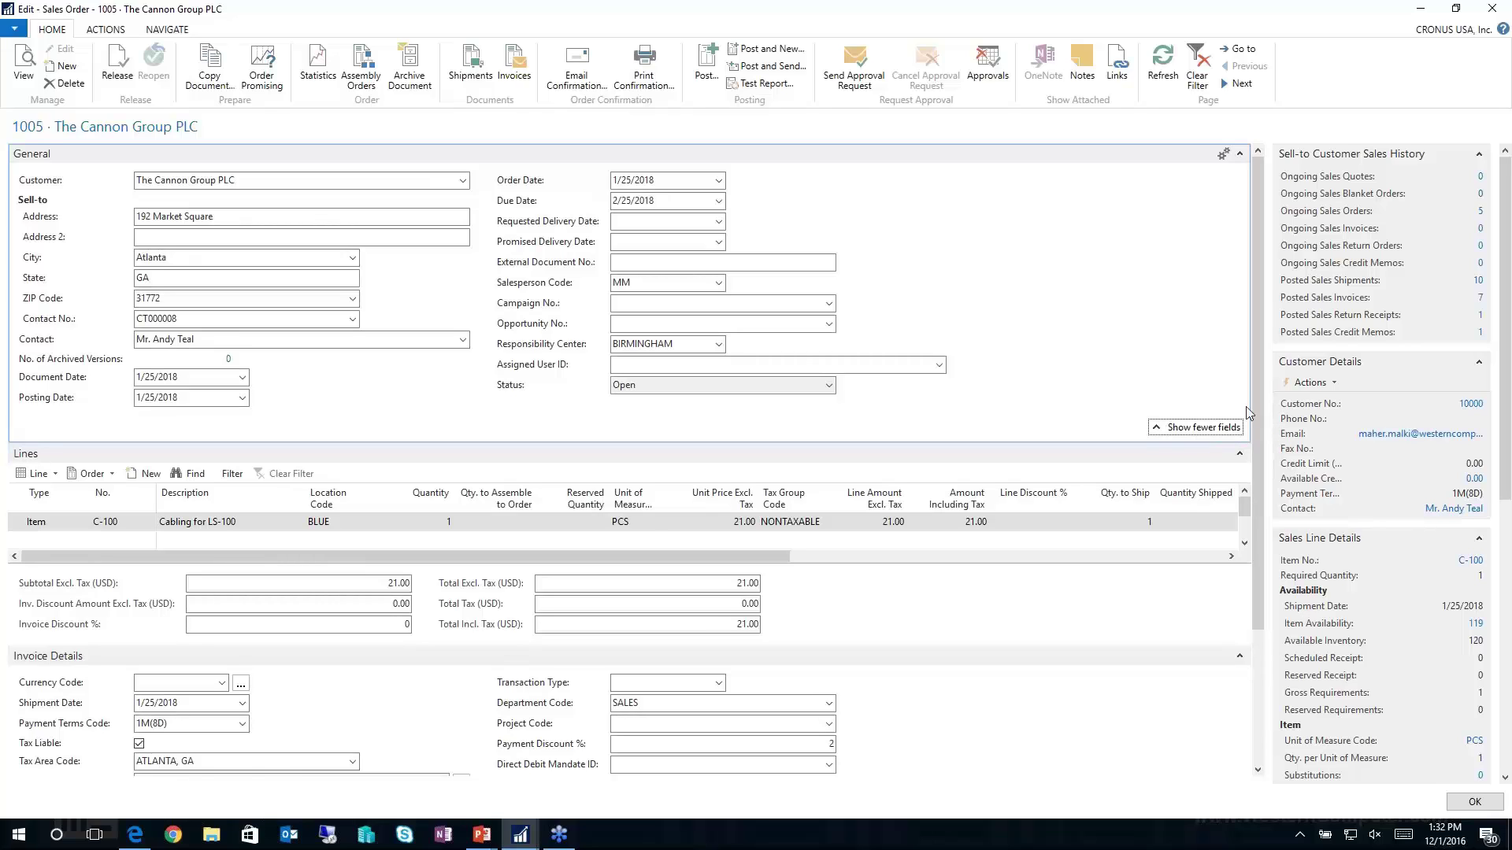
{"action": "left_click", "coordinate": [1197, 427]}
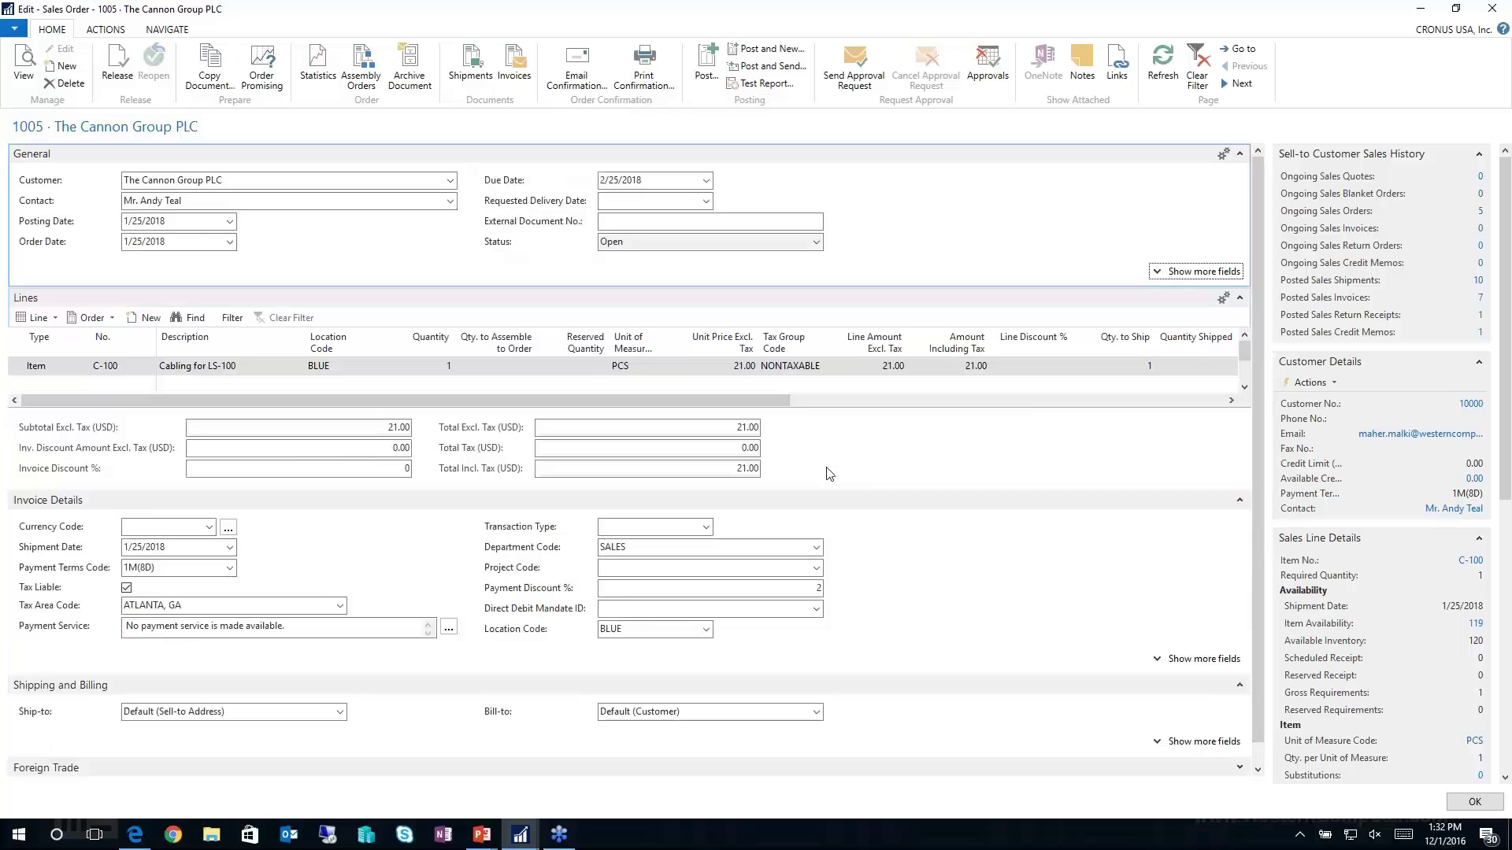
{"action": "scroll", "coordinate": [598, 587], "scroll_direction": "down", "scroll_amount": 1}
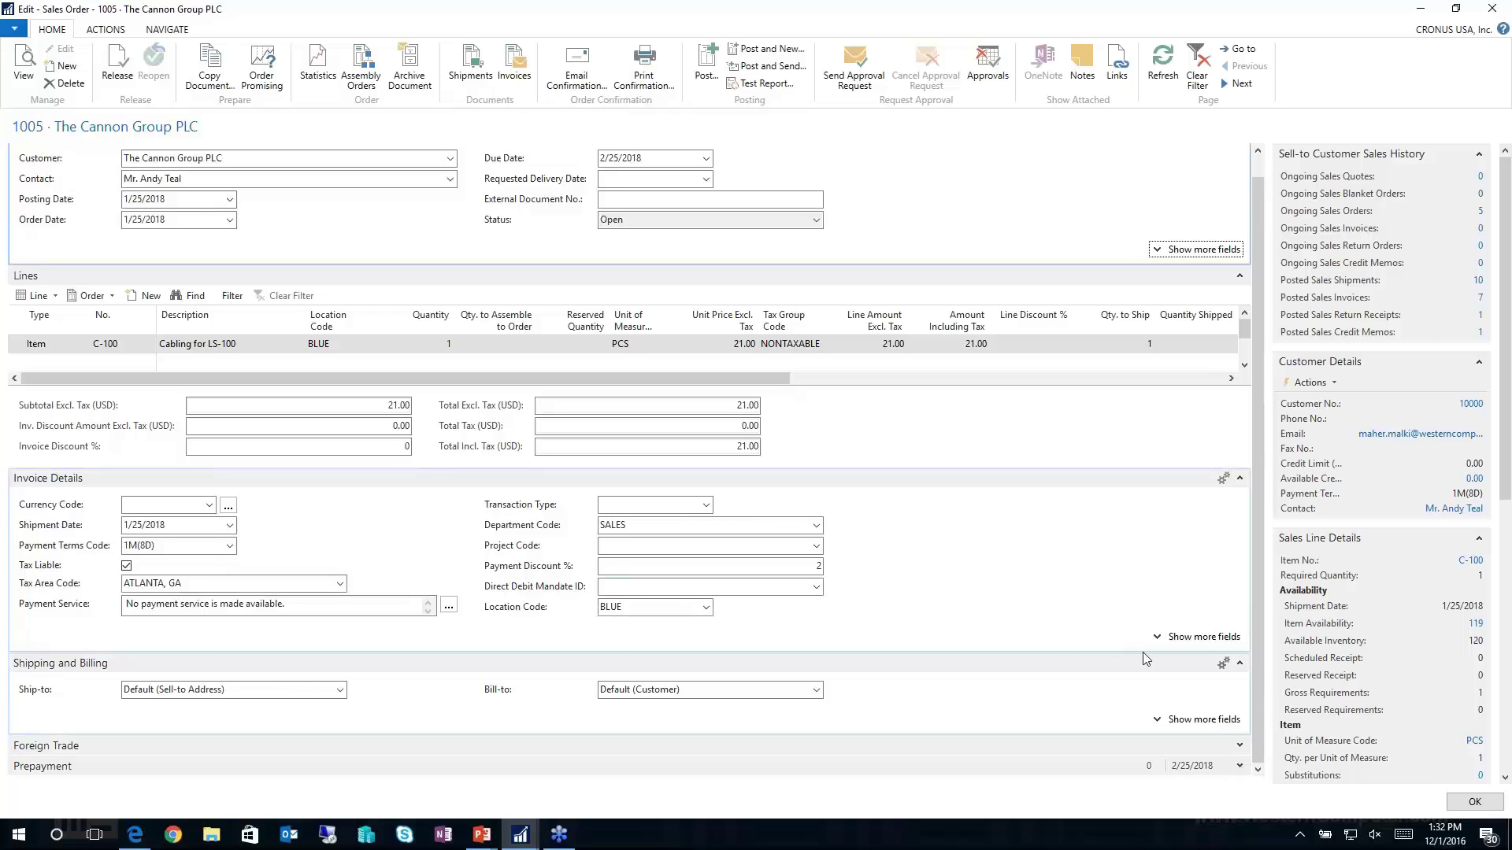
{"action": "left_click", "coordinate": [1215, 640]}
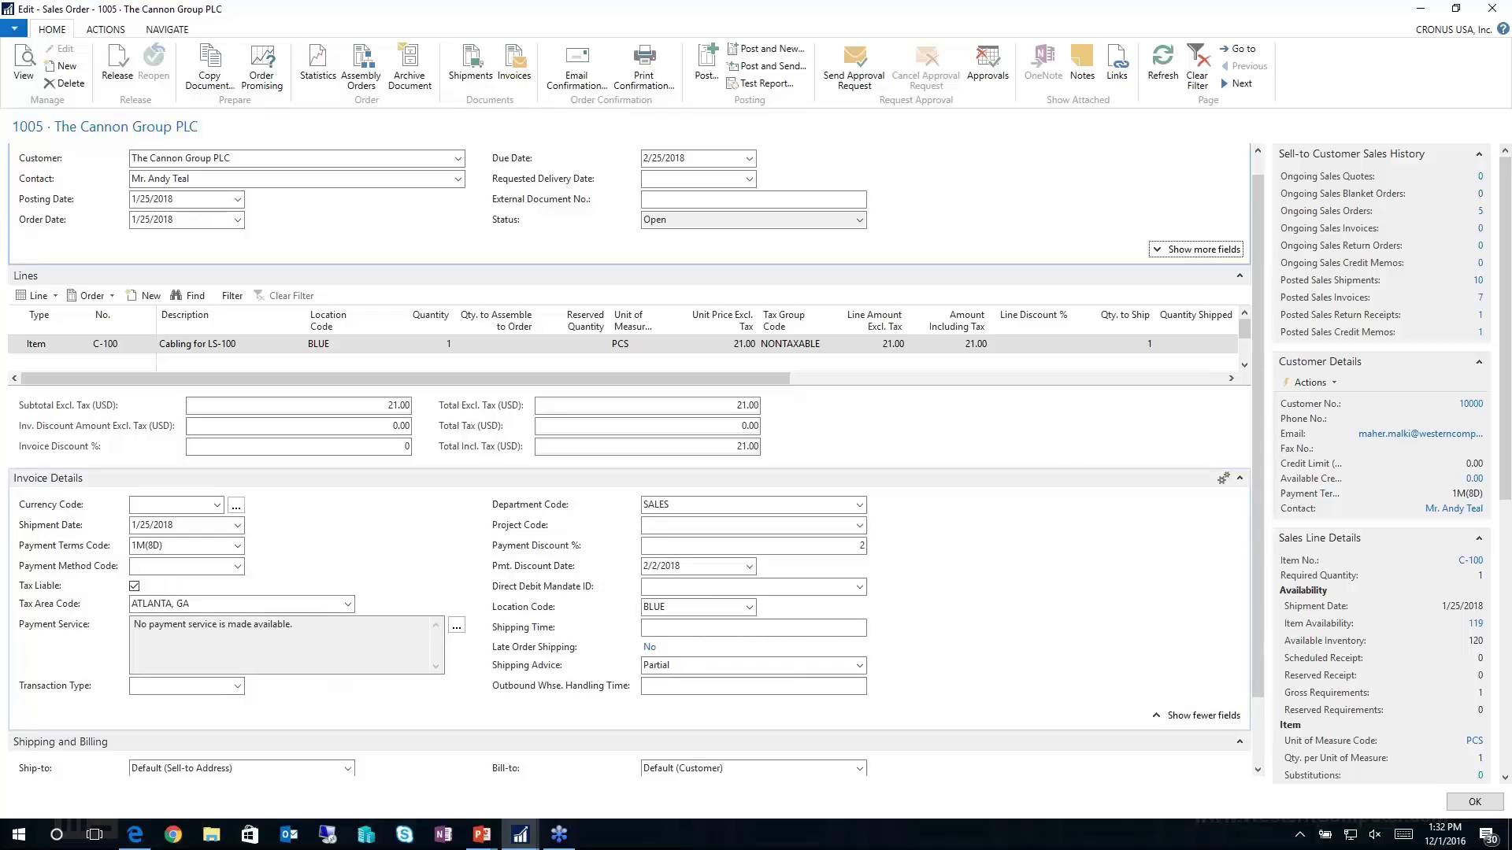
{"action": "scroll", "coordinate": [1028, 602], "scroll_direction": "down", "scroll_amount": 2}
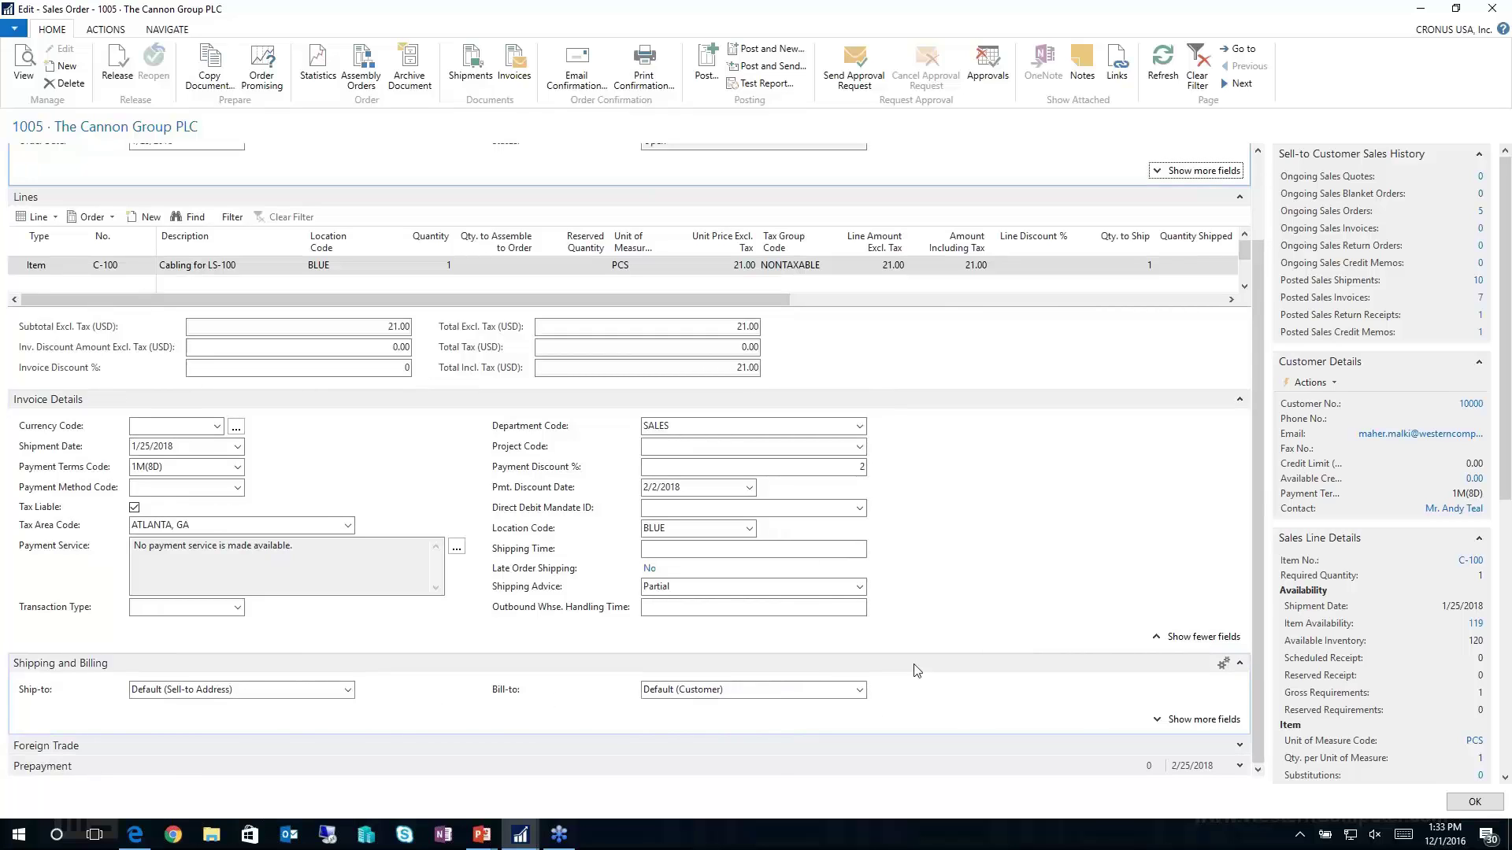
{"action": "left_click", "coordinate": [1204, 720]}
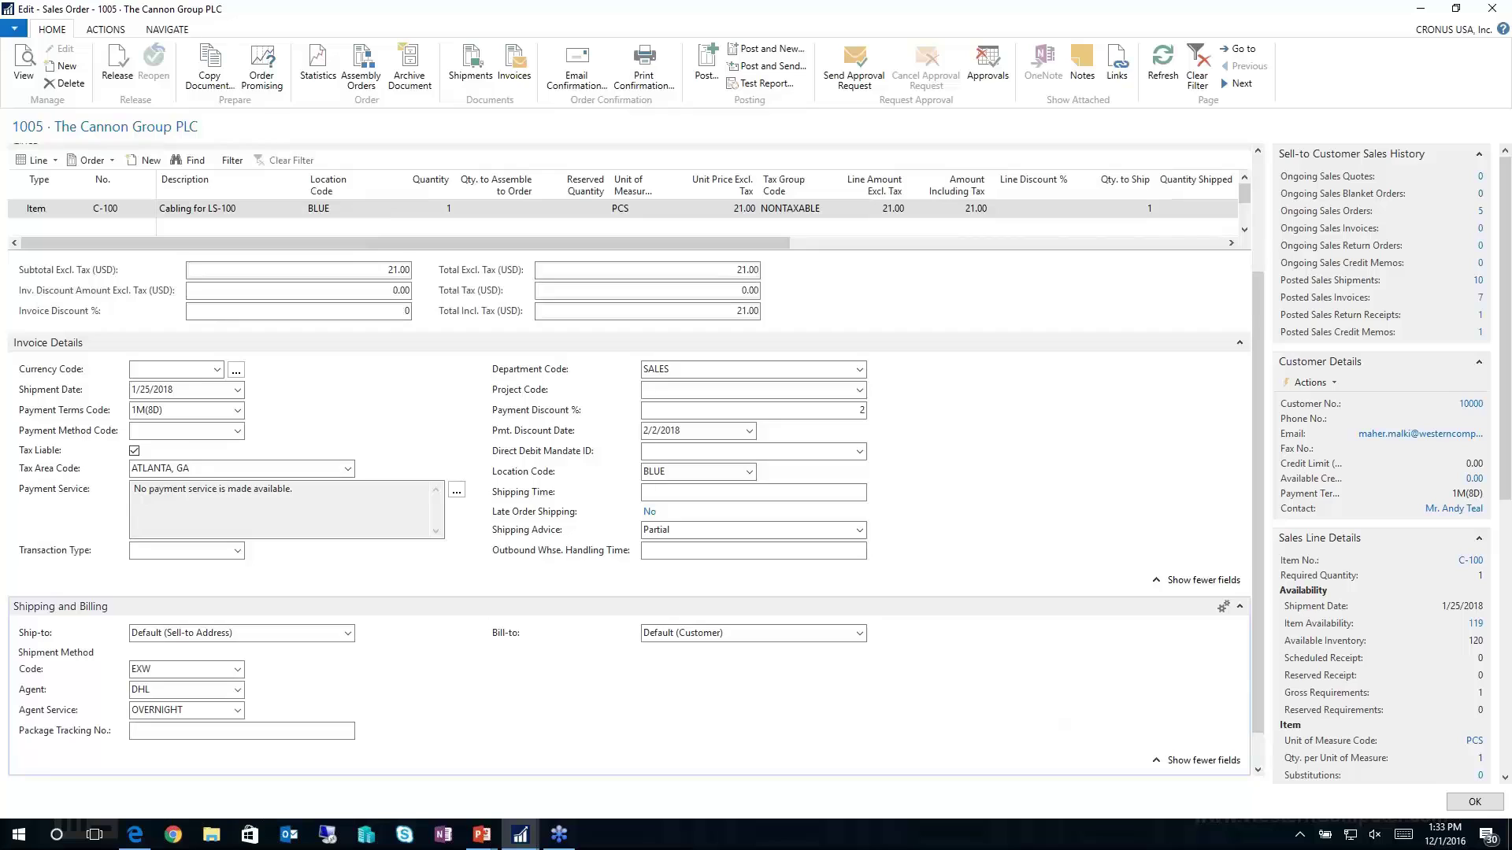
{"action": "left_click", "coordinate": [1219, 585]}
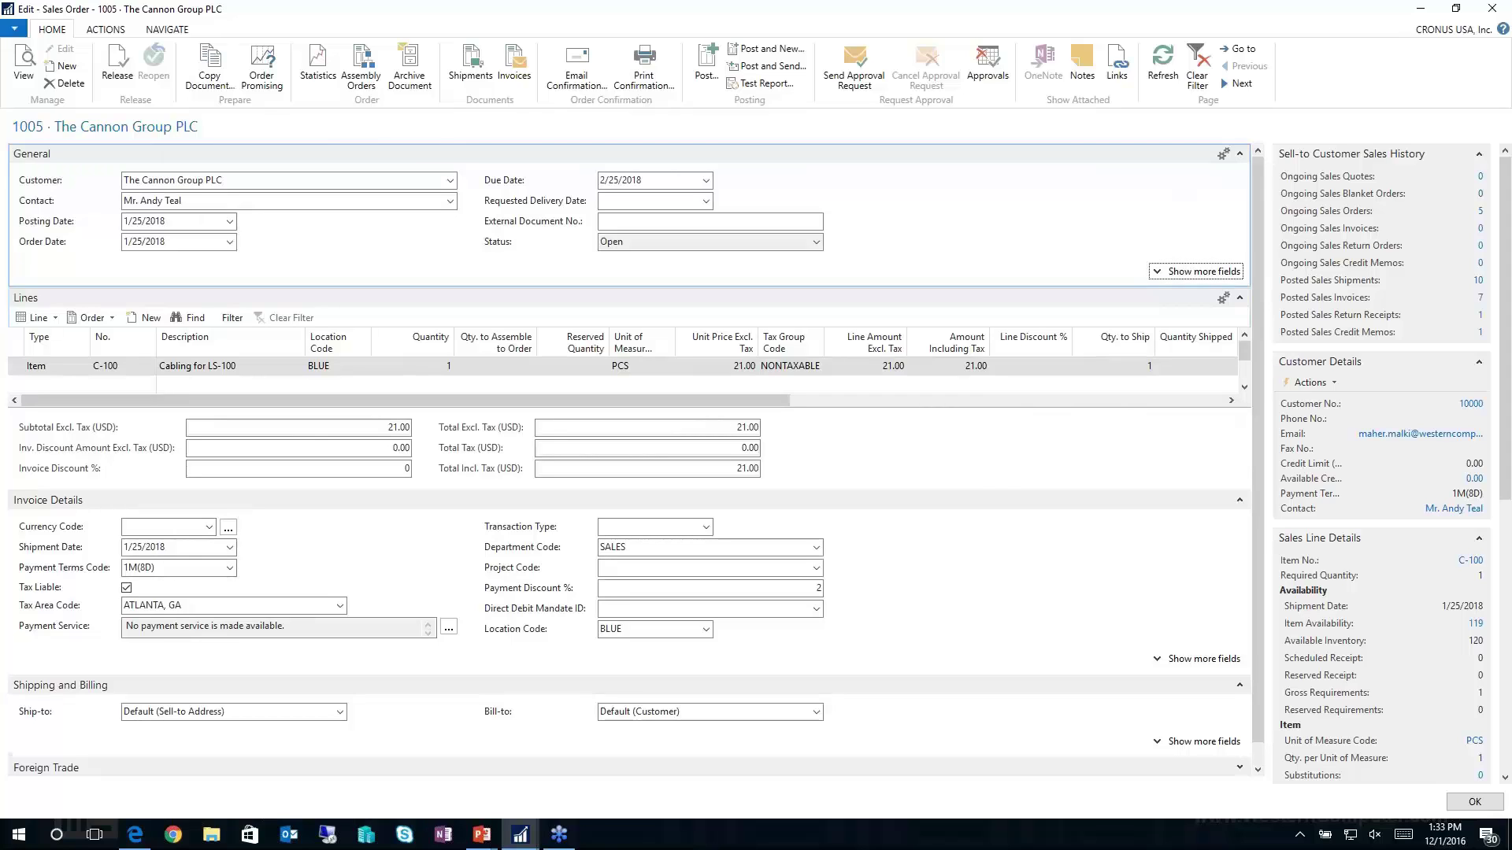
{"action": "key", "text": "Escape"}
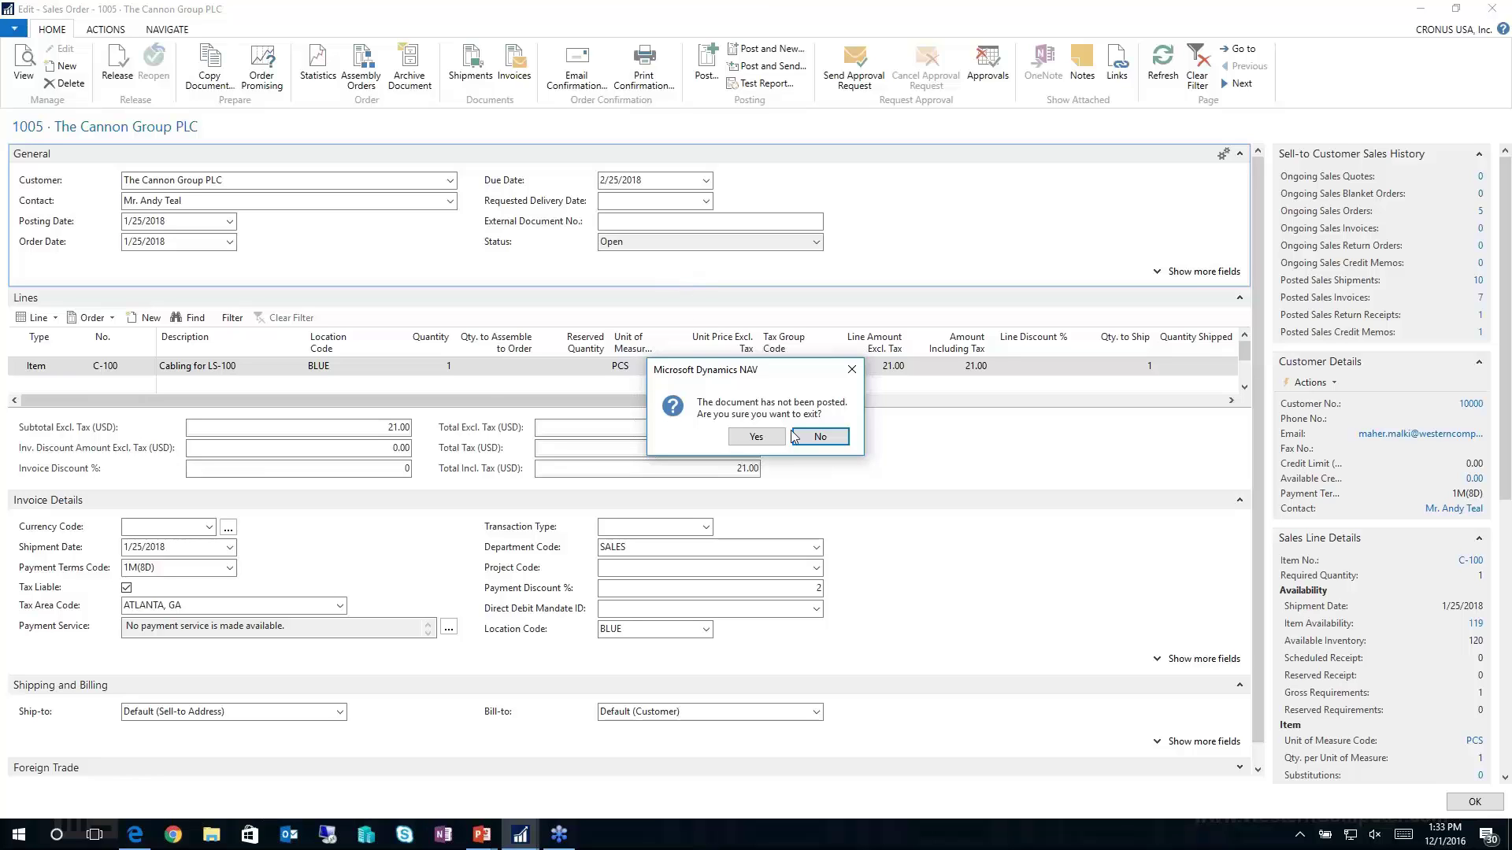
{"action": "left_click", "coordinate": [755, 441]}
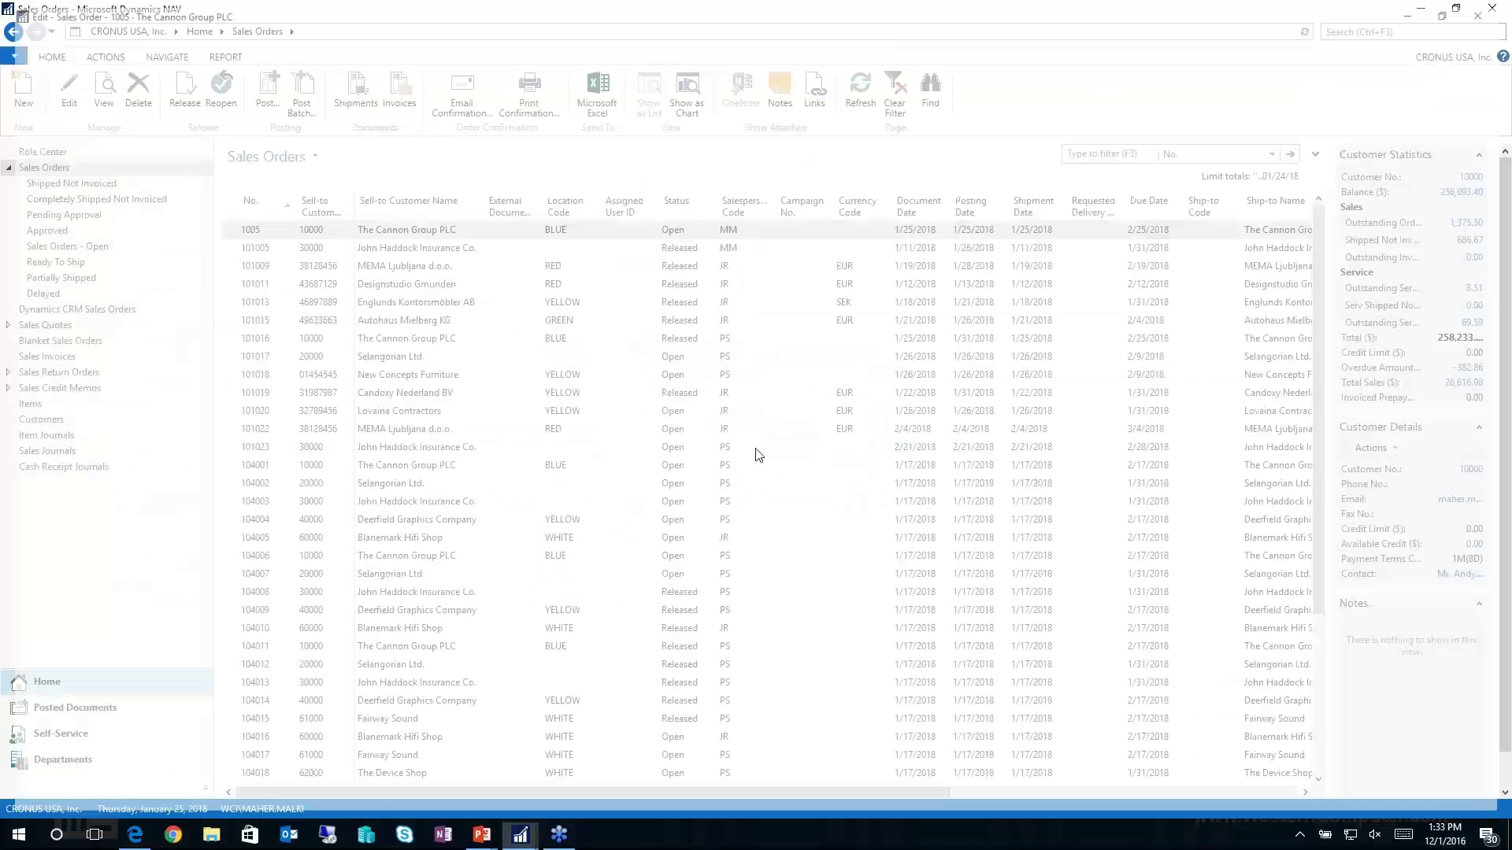
Find My Notifications and examine the entries for exceeded credit limits and unposted documents, closing the window without changes.
{"action": "left_click", "coordinate": [1364, 29]}
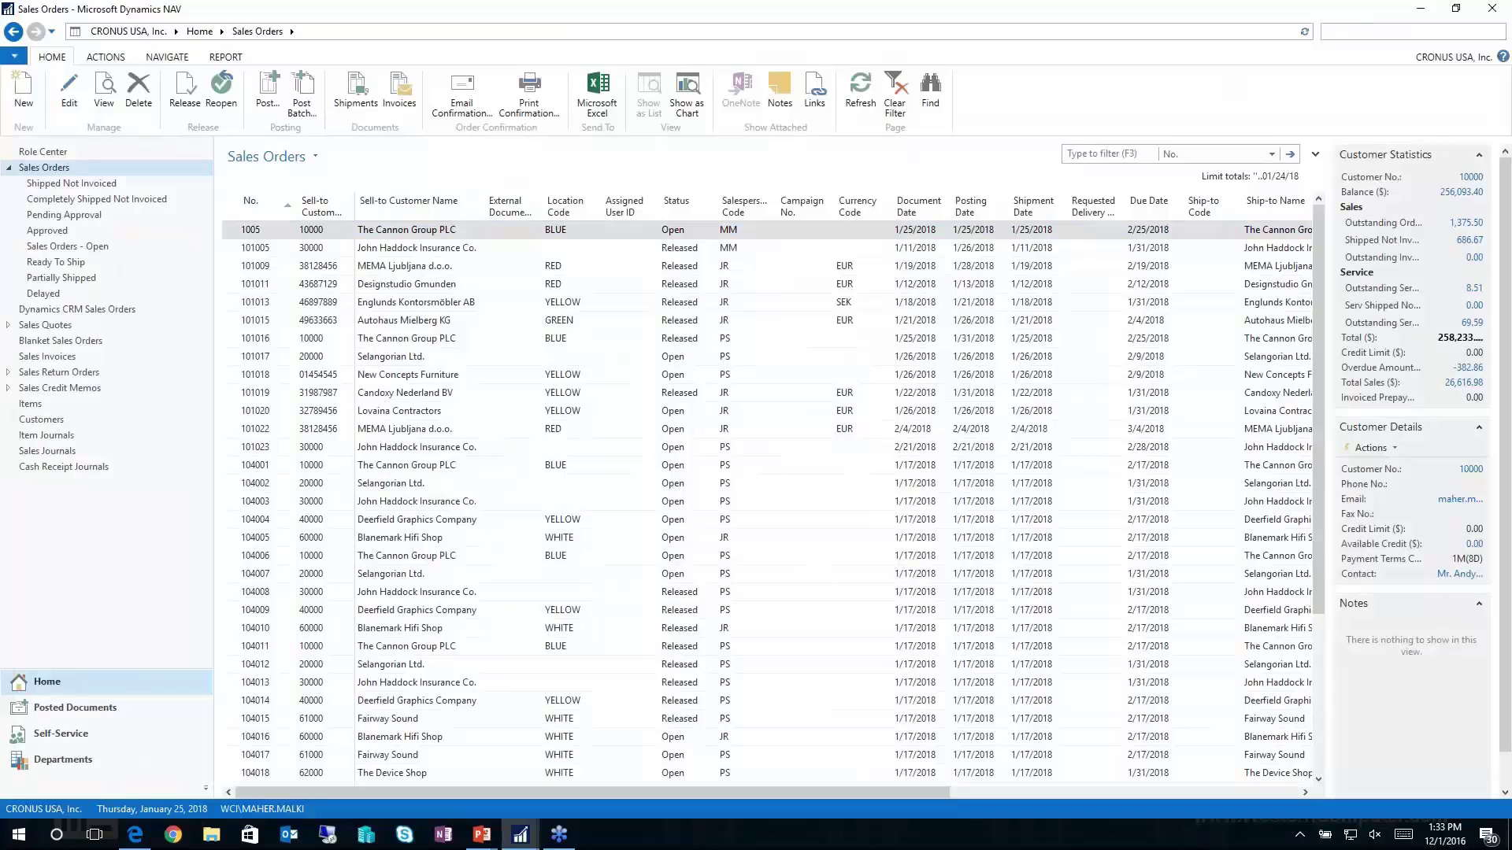
{"action": "type", "text": "noti"}
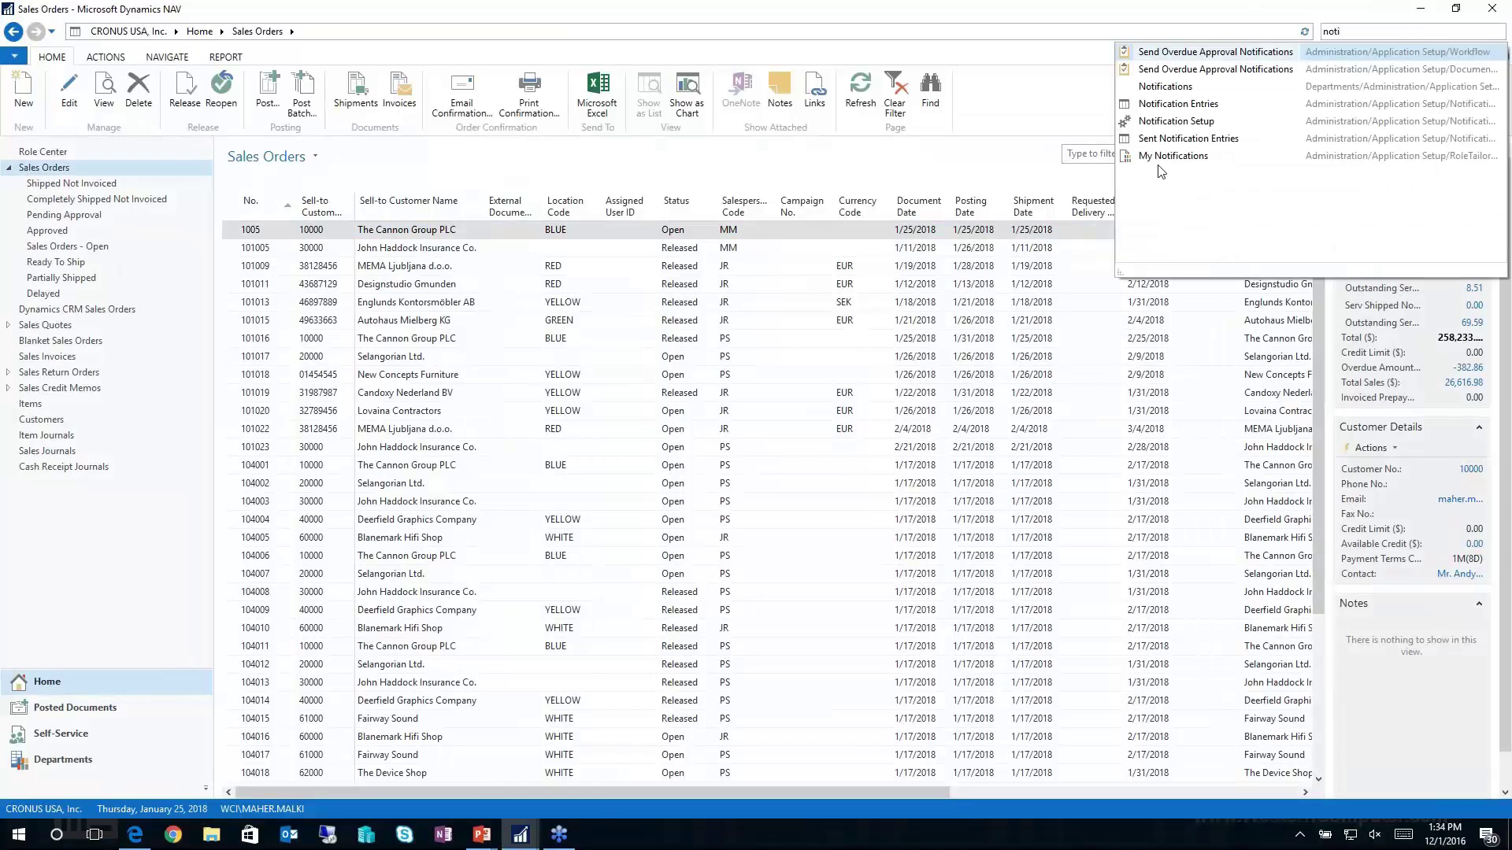
{"action": "left_click", "coordinate": [1164, 157]}
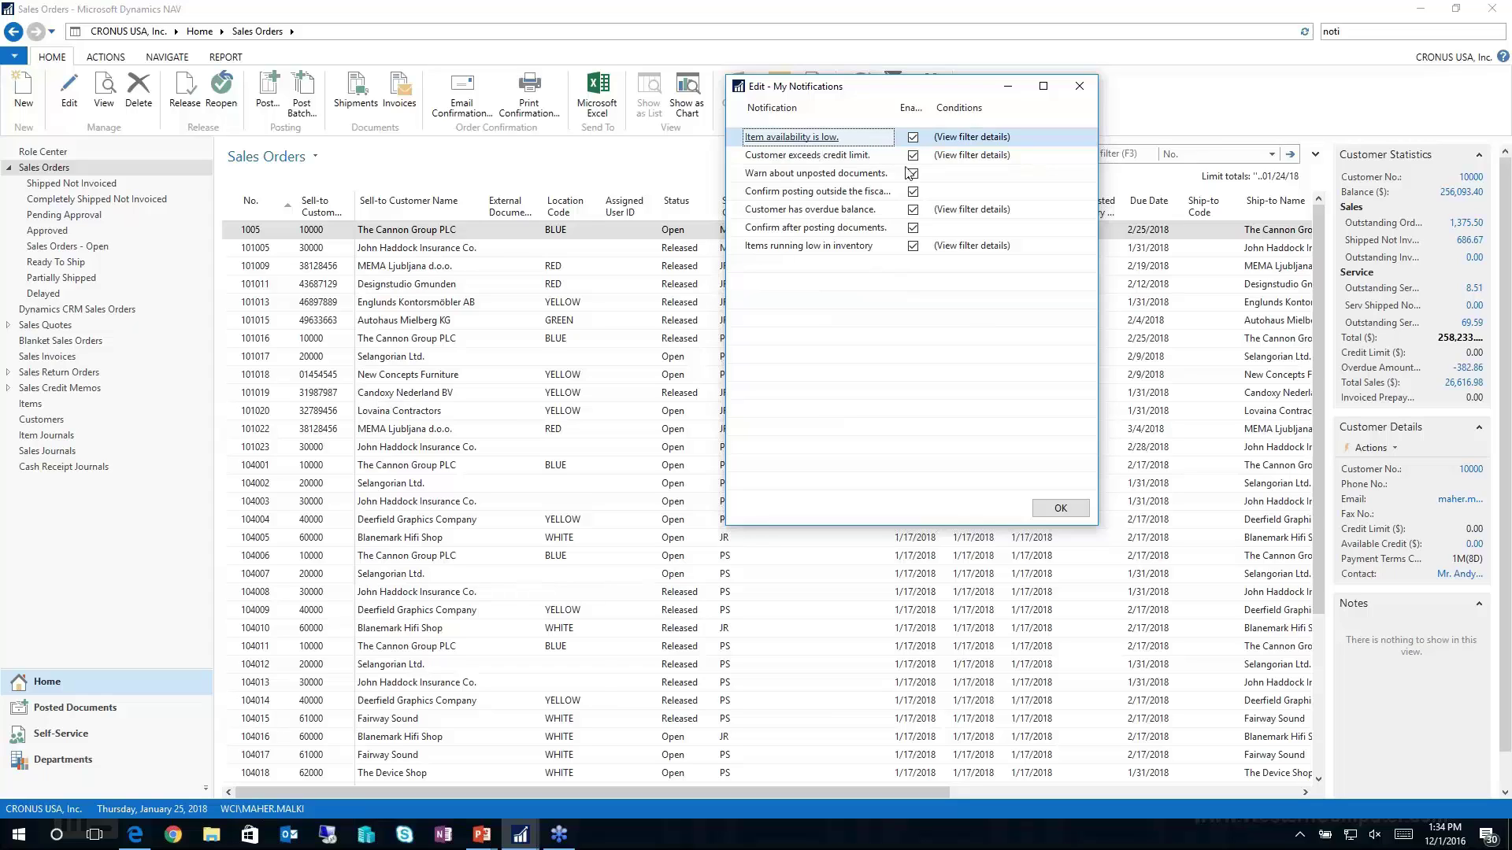
{"action": "left_click", "coordinate": [1039, 156]}
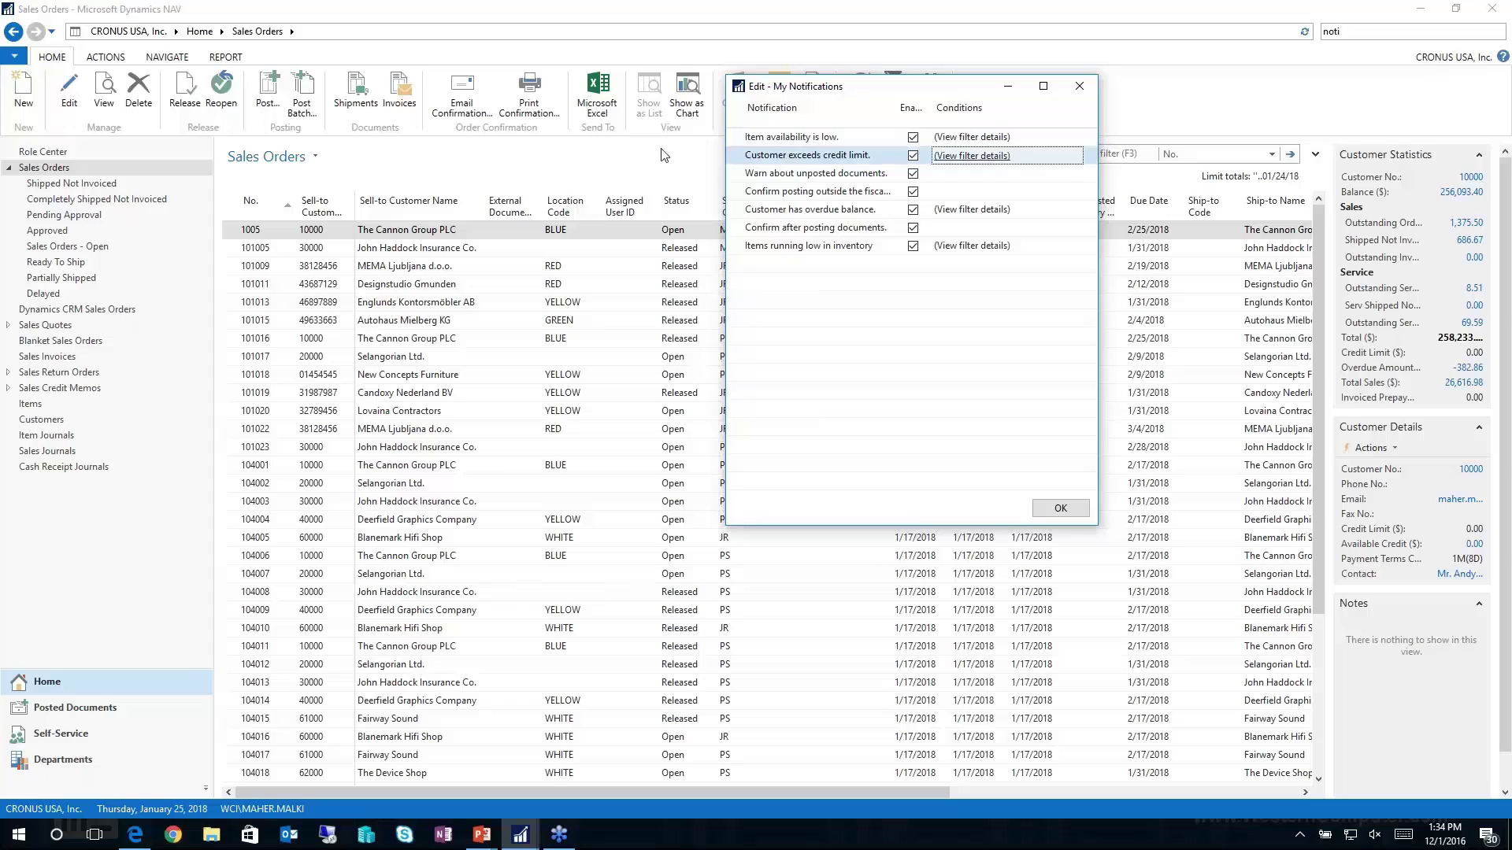
{"action": "left_click", "coordinate": [792, 176]}
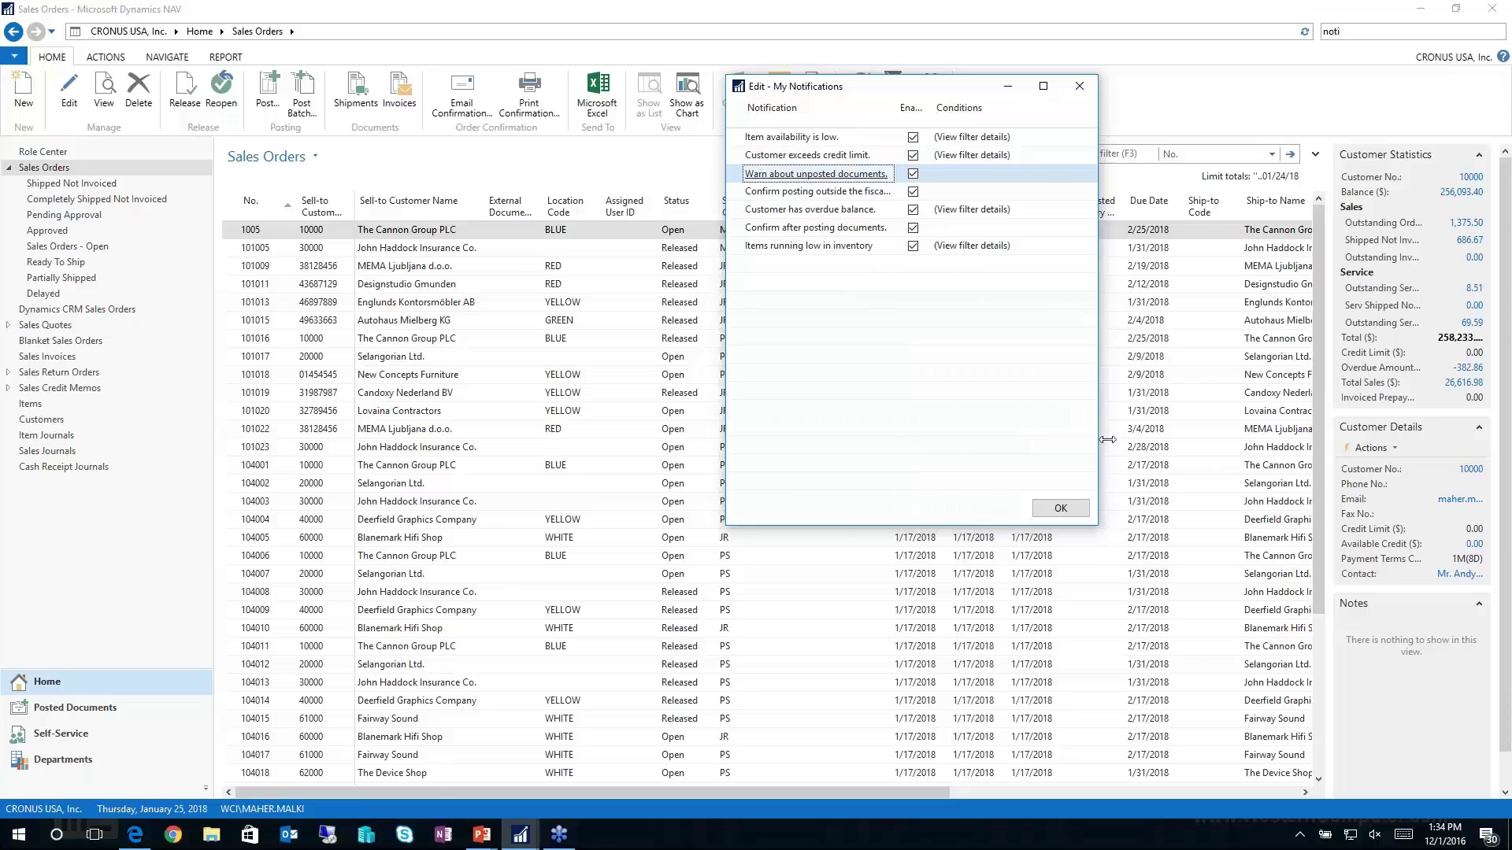
{"action": "left_click", "coordinate": [1079, 86]}
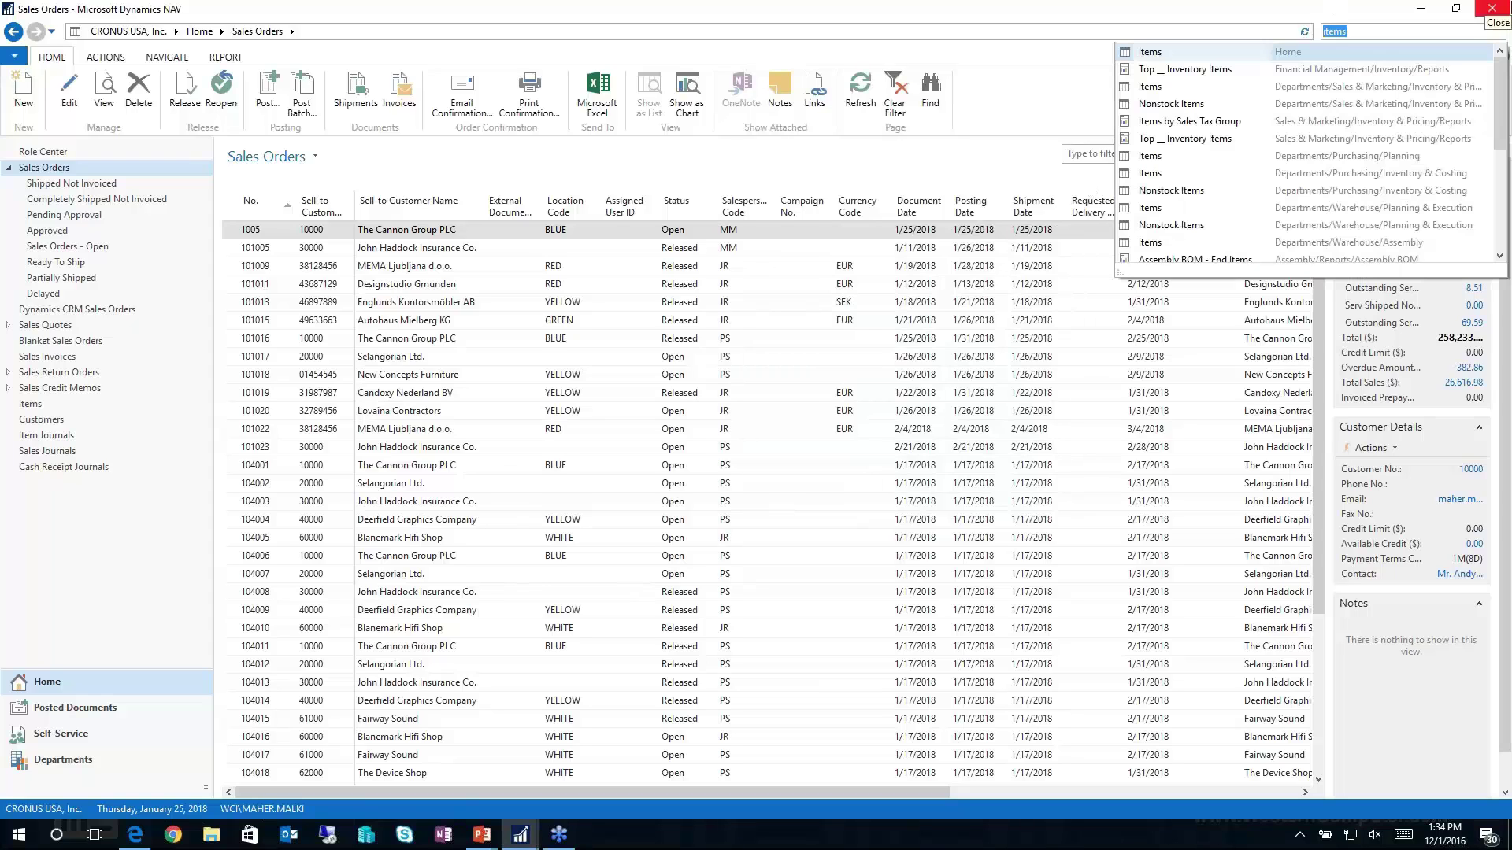
Search for the Customers list and select The Cannon Group PLC.
{"action": "type", "text": "customer"}
{"action": "key", "text": "Return"}
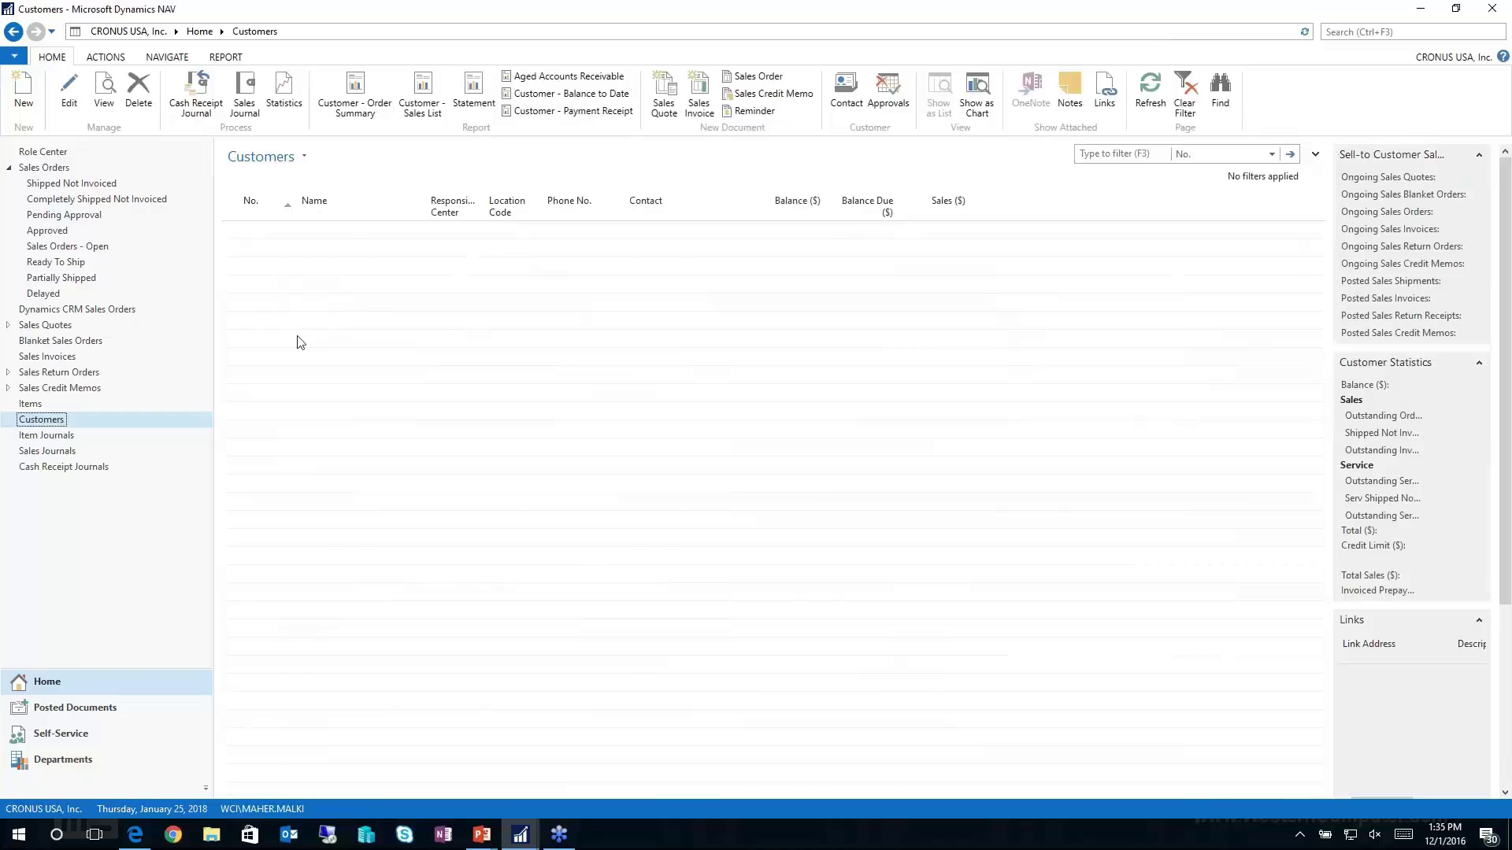
{"action": "left_click", "coordinate": [264, 339]}
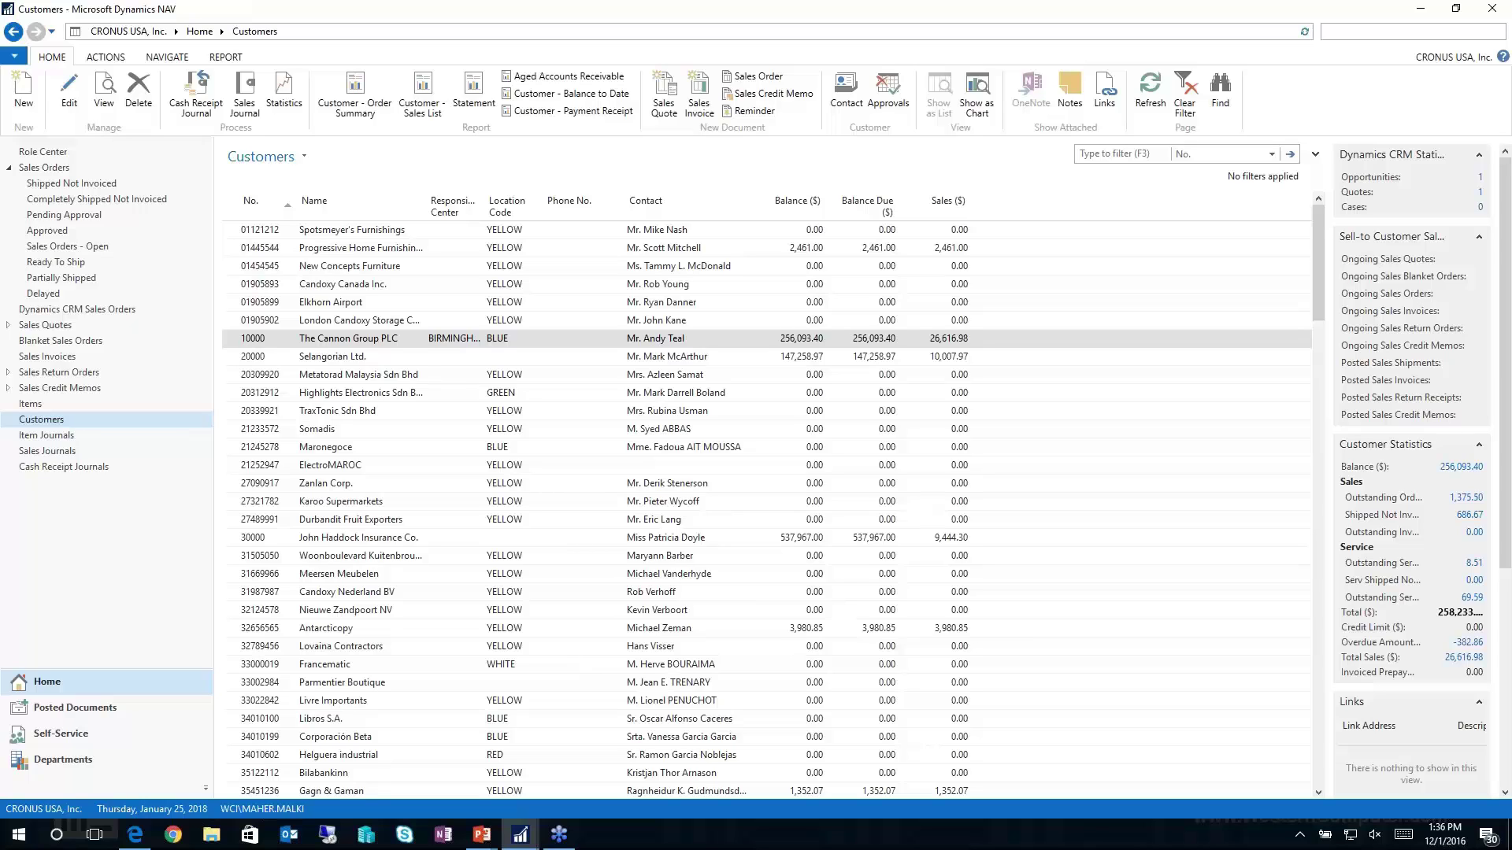
Search for Posted Sales Invoices under Receivables history and open the second listed invoice, for The Cannon Group PLC.
{"action": "type", "text": "posted sales in"}
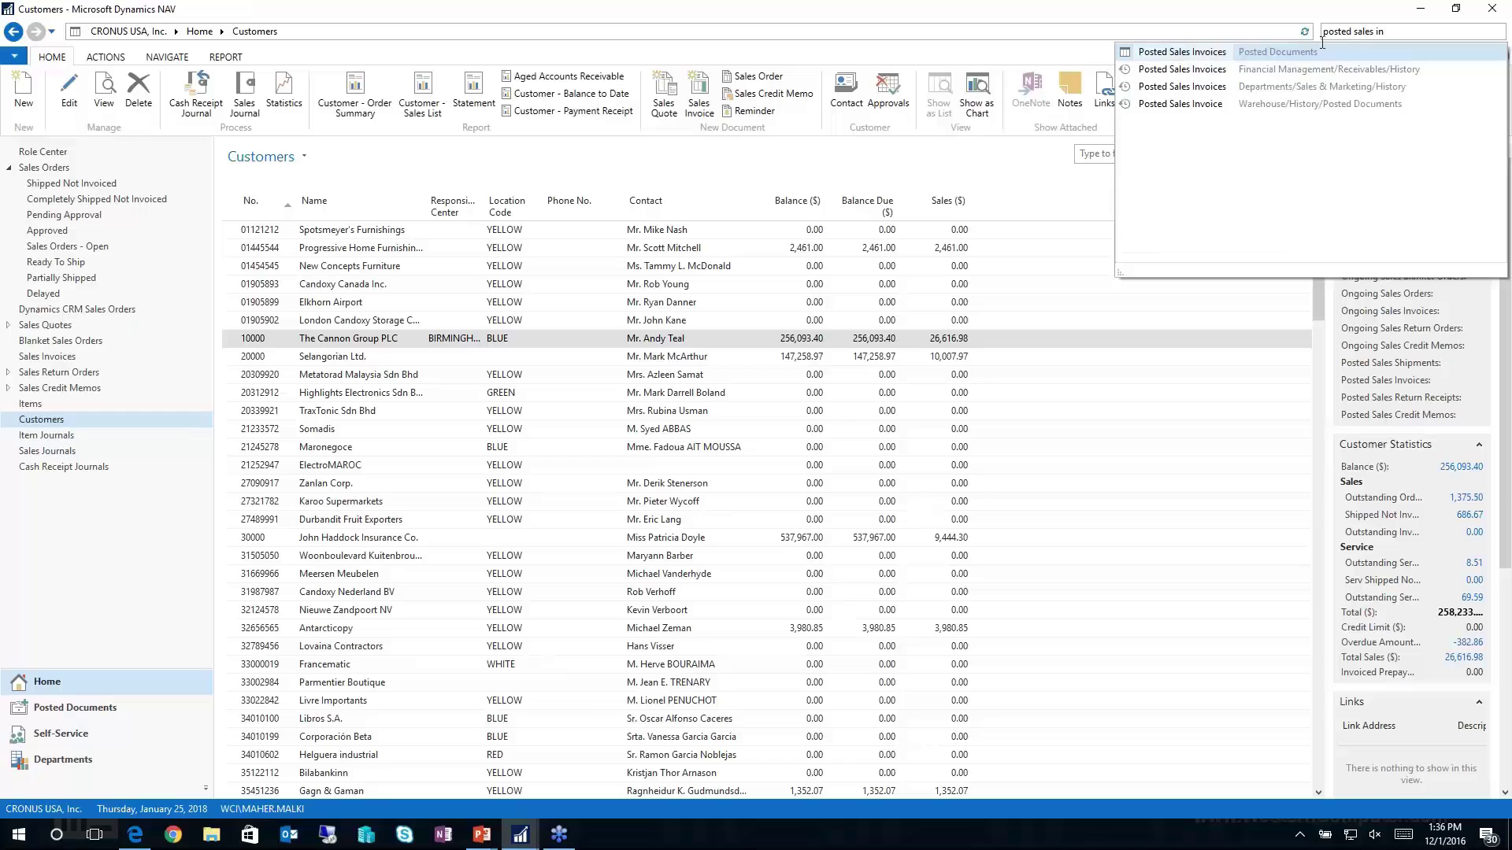
{"action": "left_click", "coordinate": [1165, 72]}
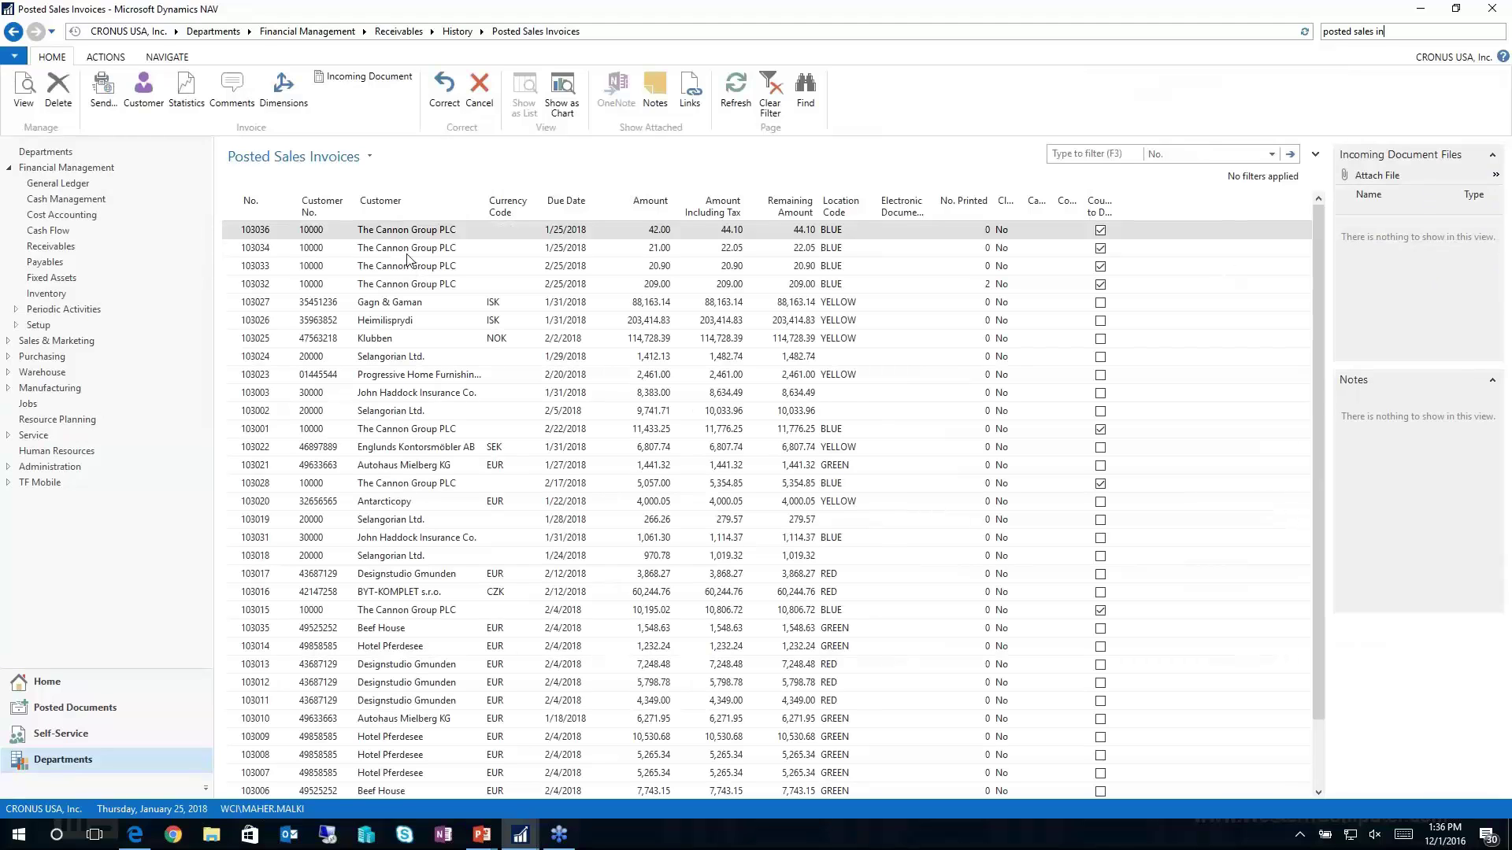
{"action": "left_click", "coordinate": [409, 252]}
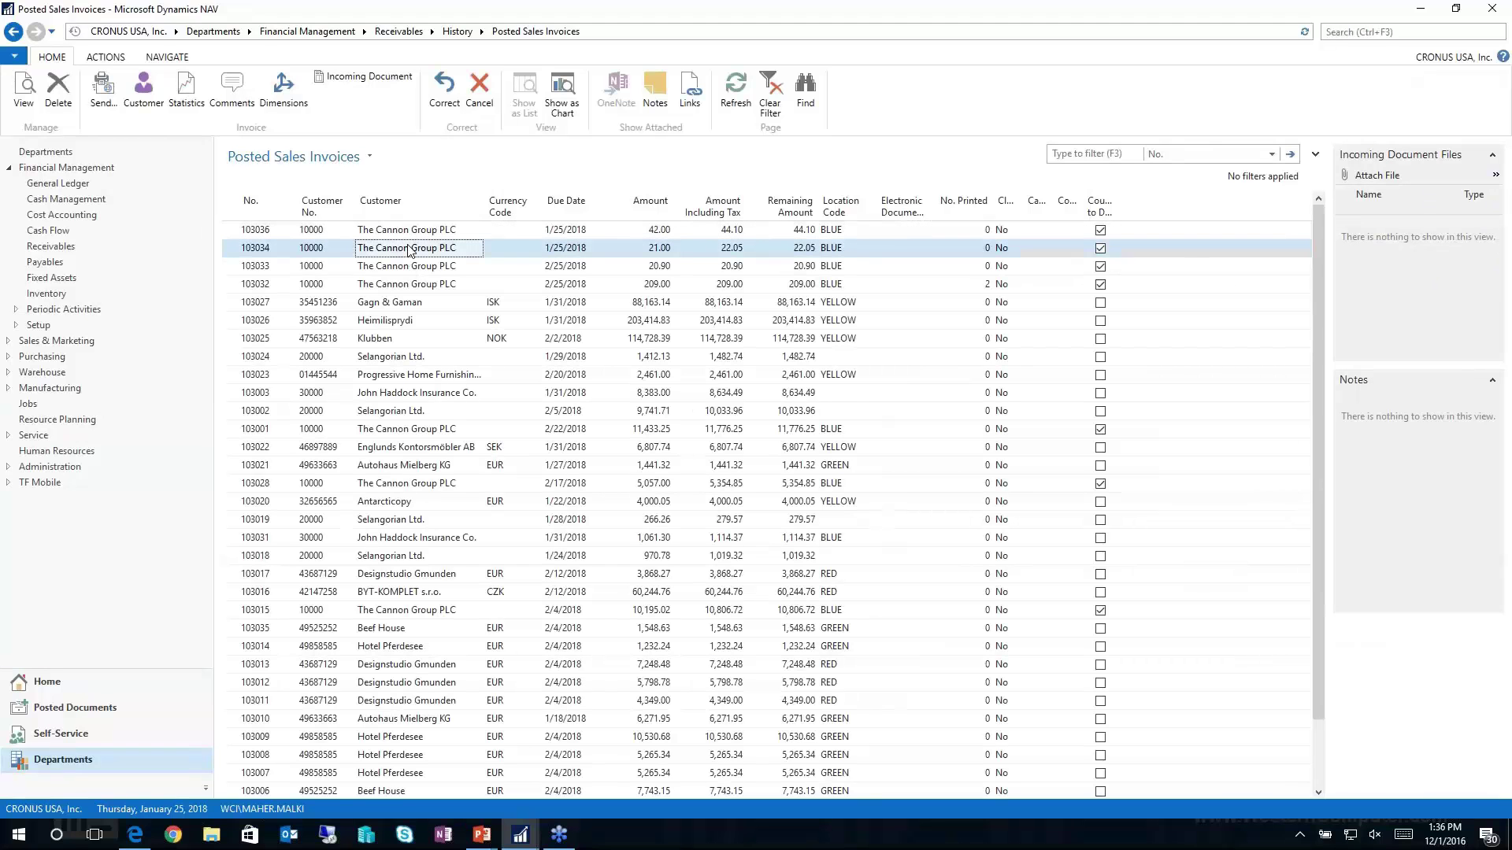
{"action": "double_click", "coordinate": [409, 249]}
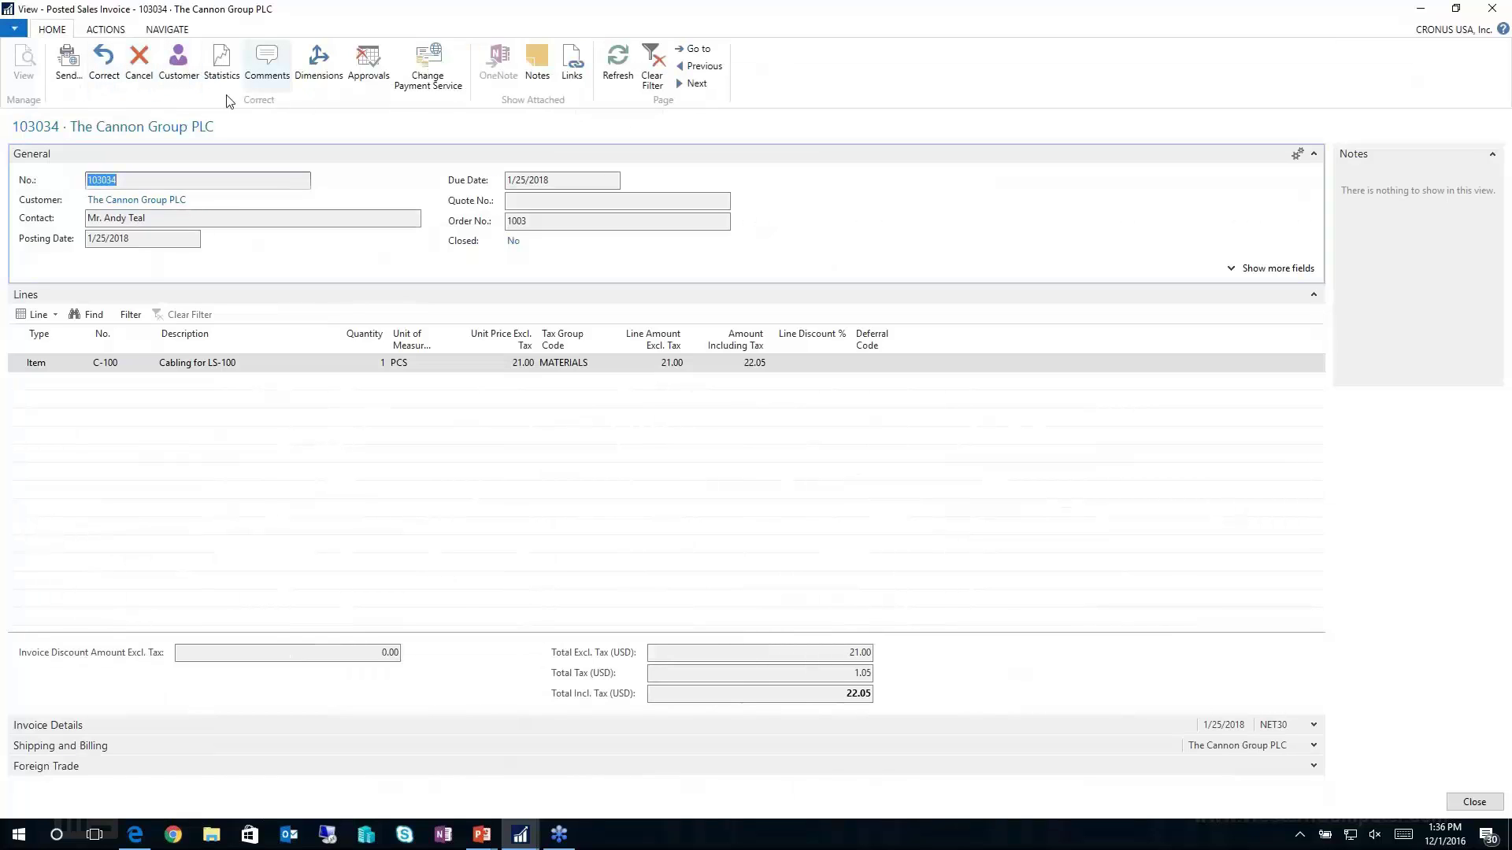
Correct the posted sales invoice by cancelling it and creating a new version, and close the new invoice without posting it.
{"action": "left_click", "coordinate": [116, 89]}
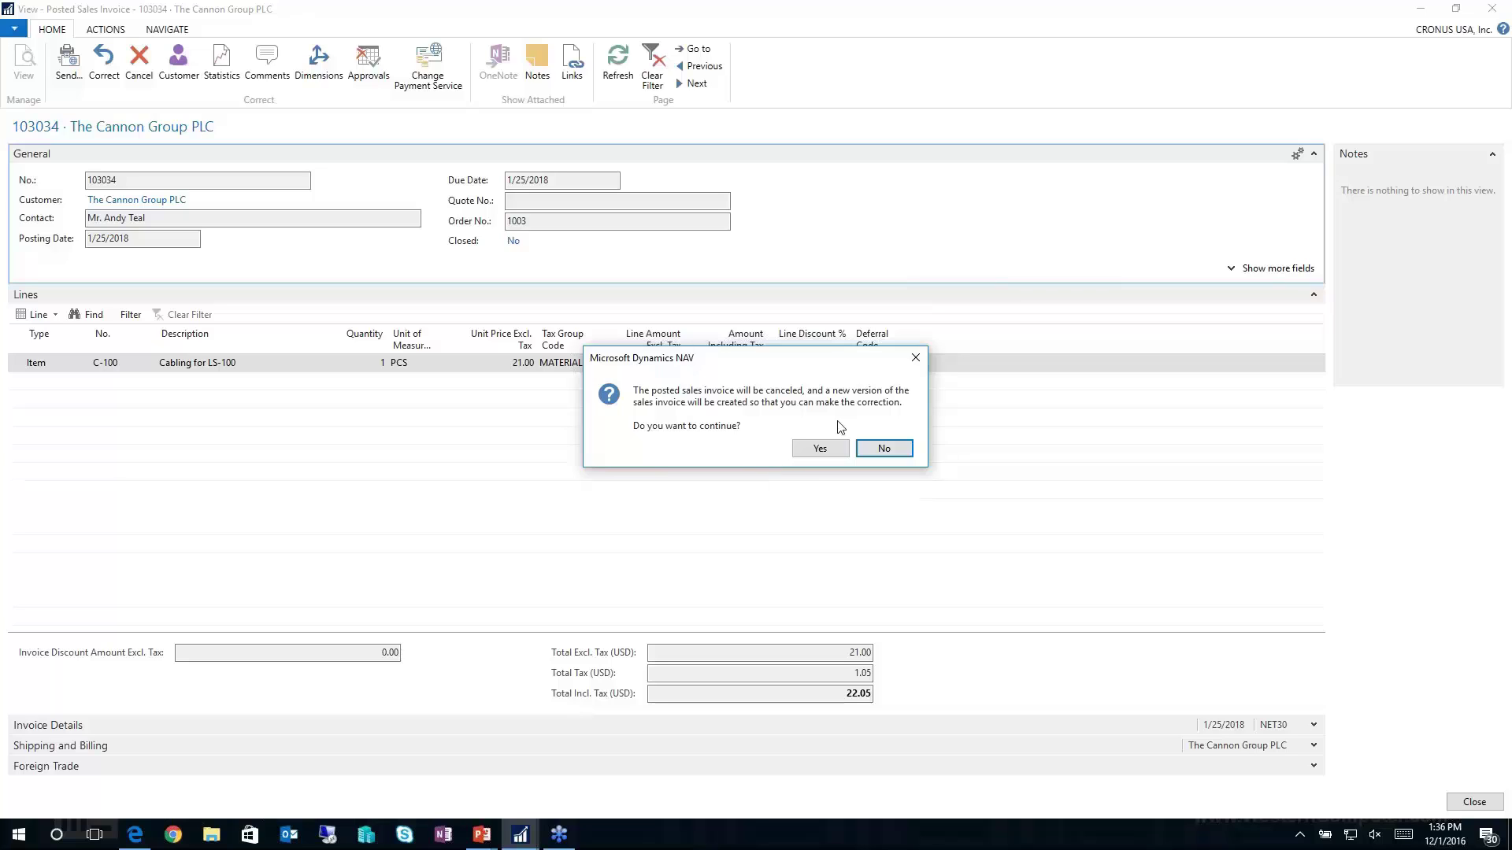
{"action": "left_click", "coordinate": [819, 447]}
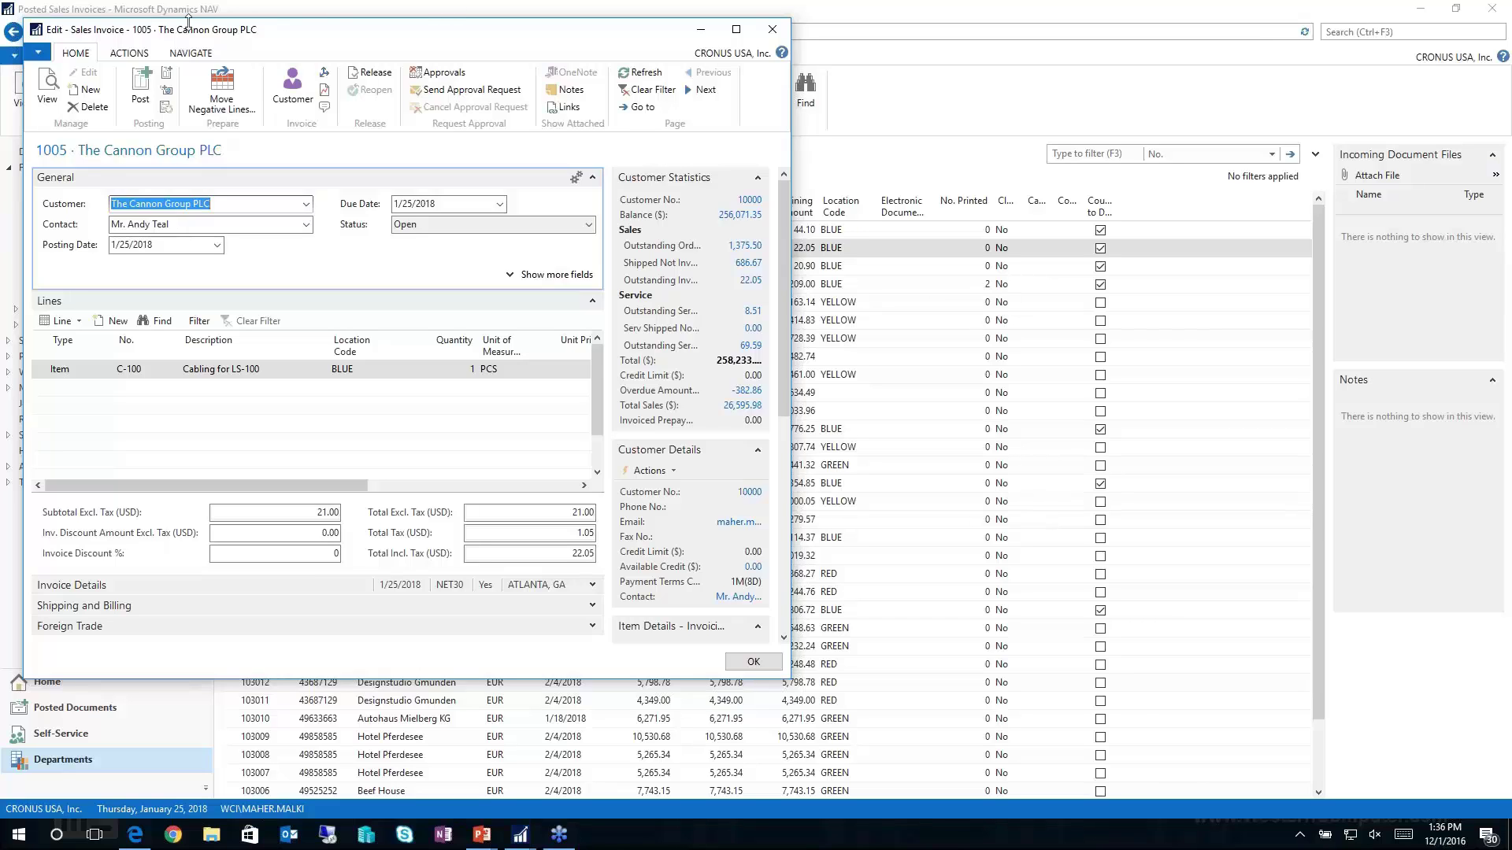
{"action": "left_click_drag", "start_coordinate": [307, 35], "coordinate": [702, 66]}
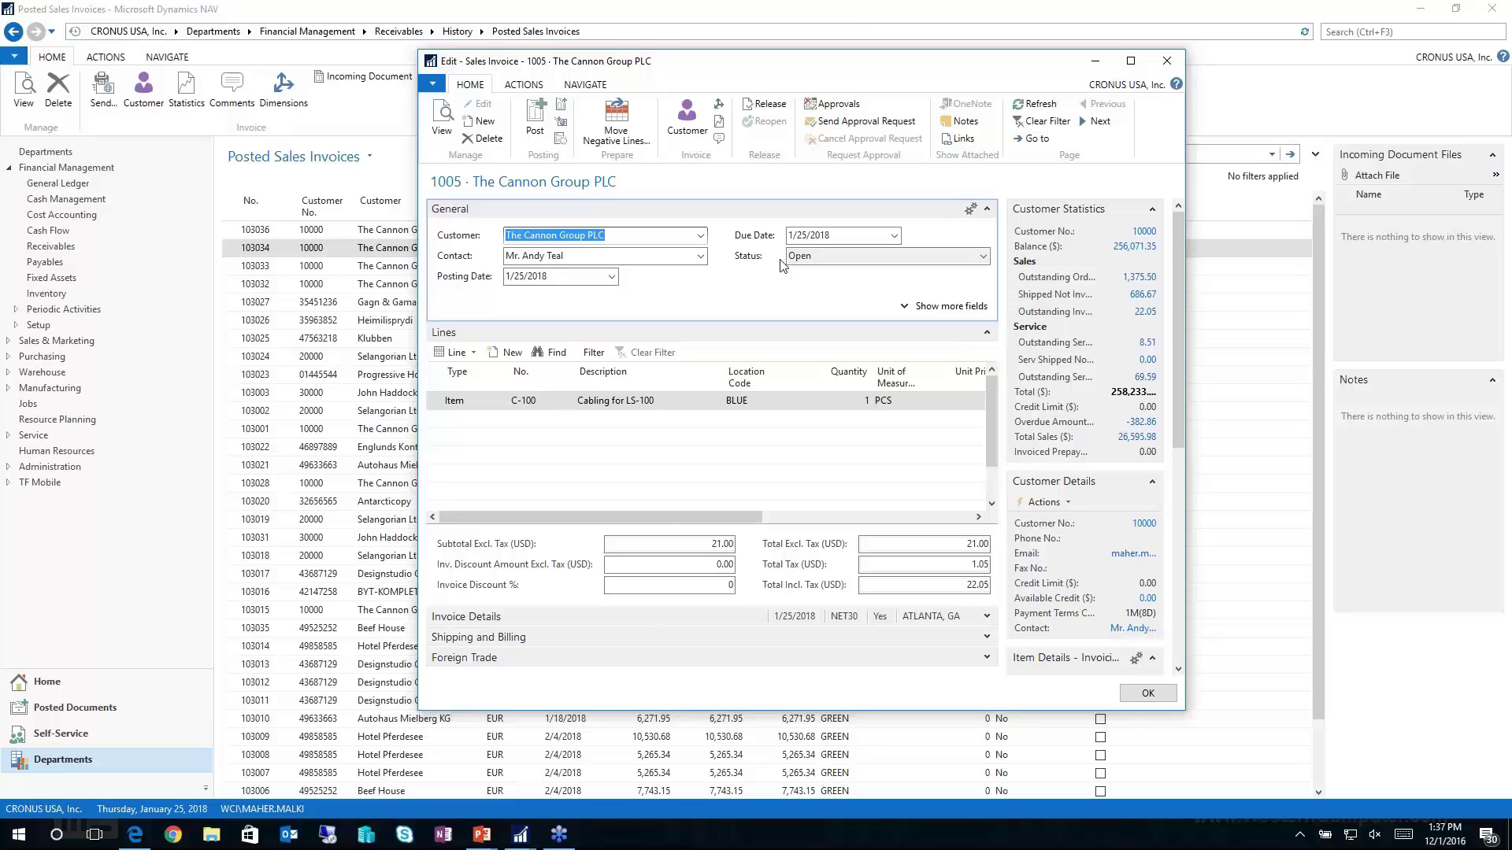
{"action": "left_click", "coordinate": [1176, 70]}
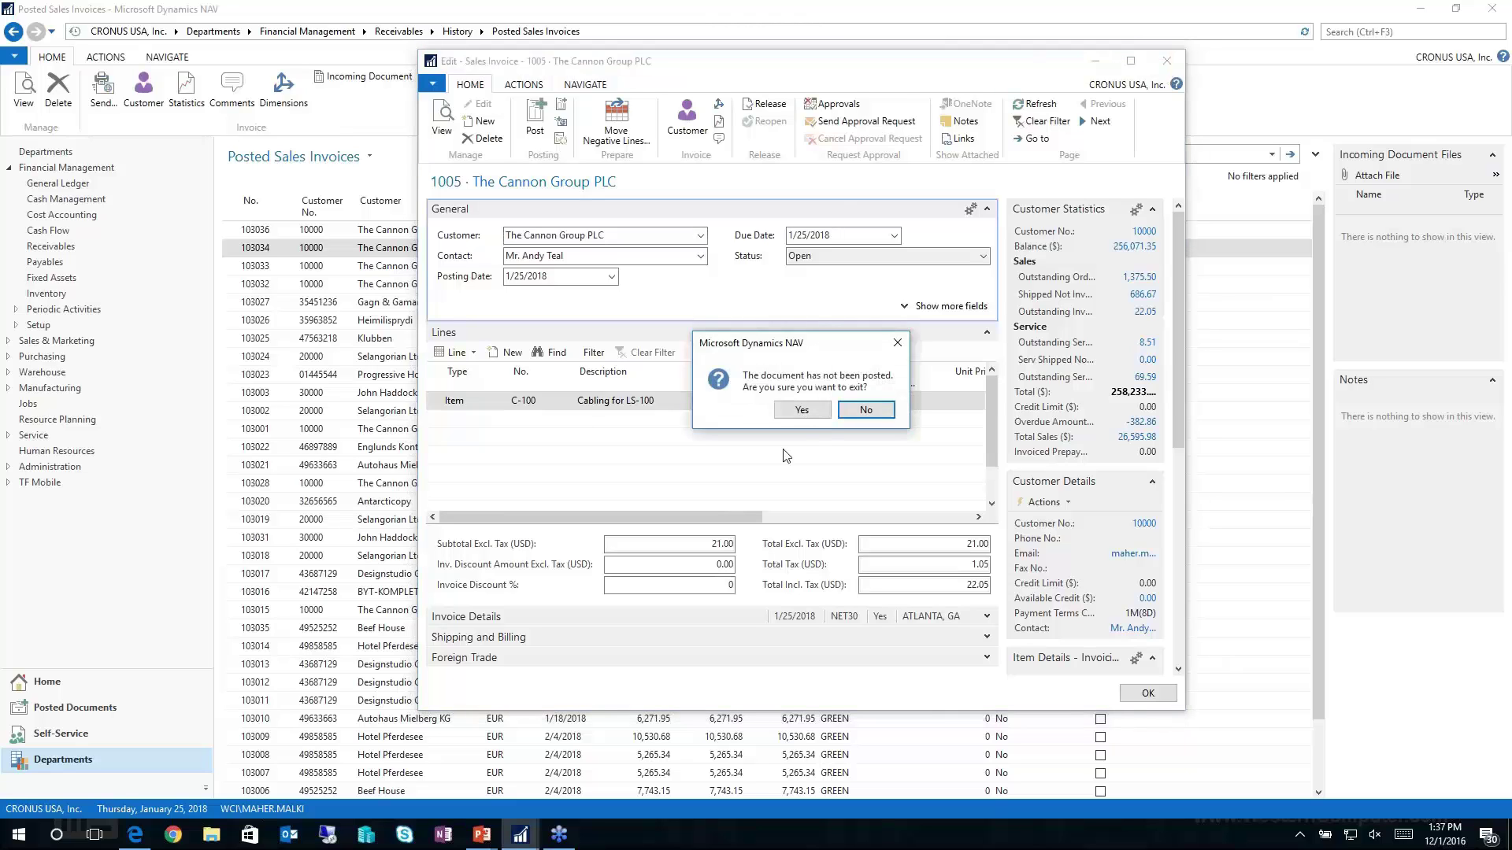
{"action": "left_click", "coordinate": [799, 411]}
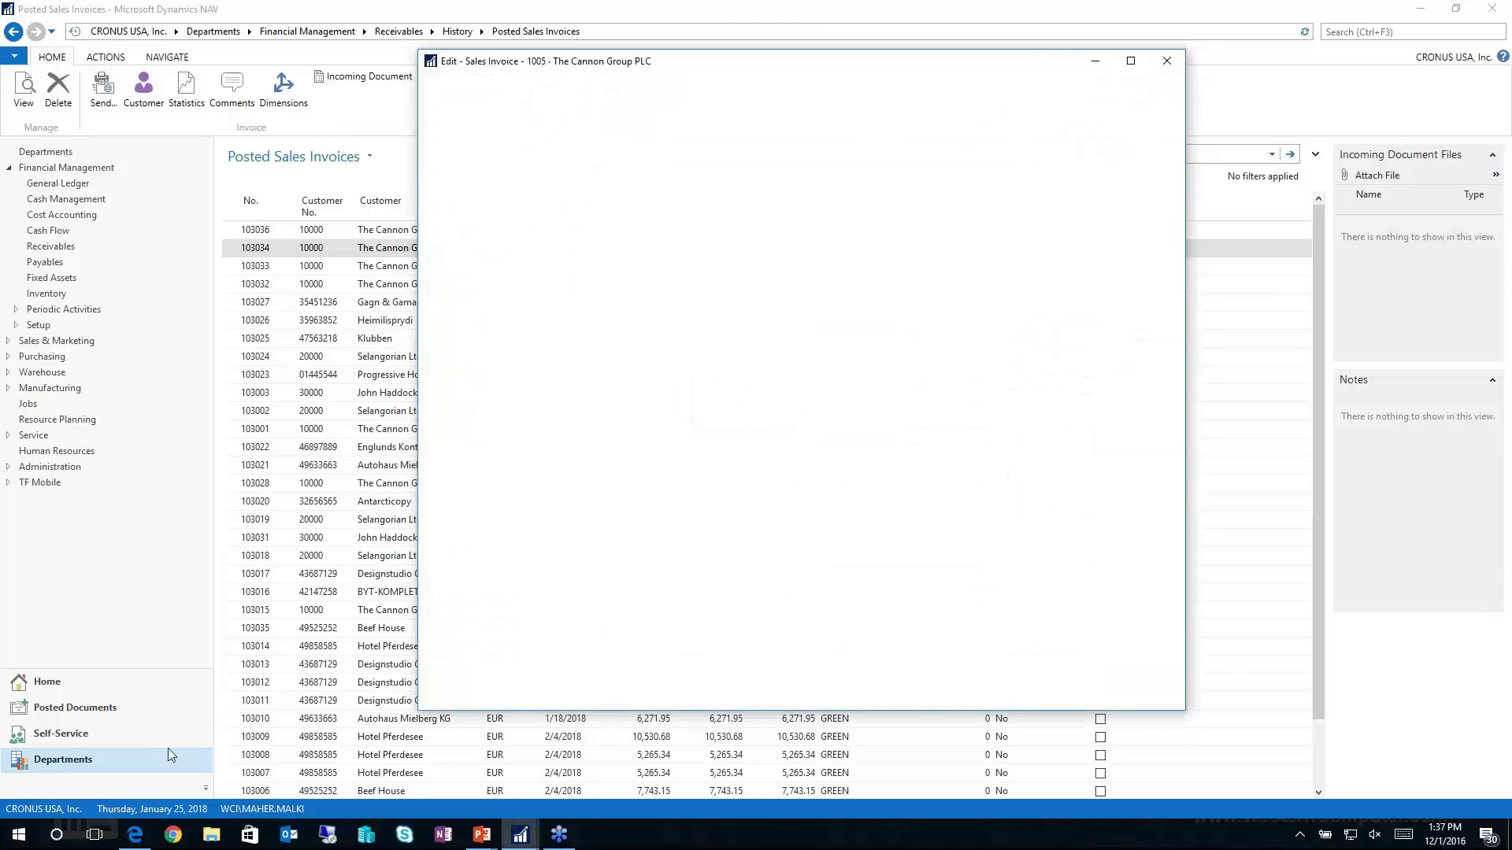
Switch to Microsoft Edge and sign in to the Dynamics NAV web client with the saved user name and account password.
{"action": "left_click", "coordinate": [134, 834]}
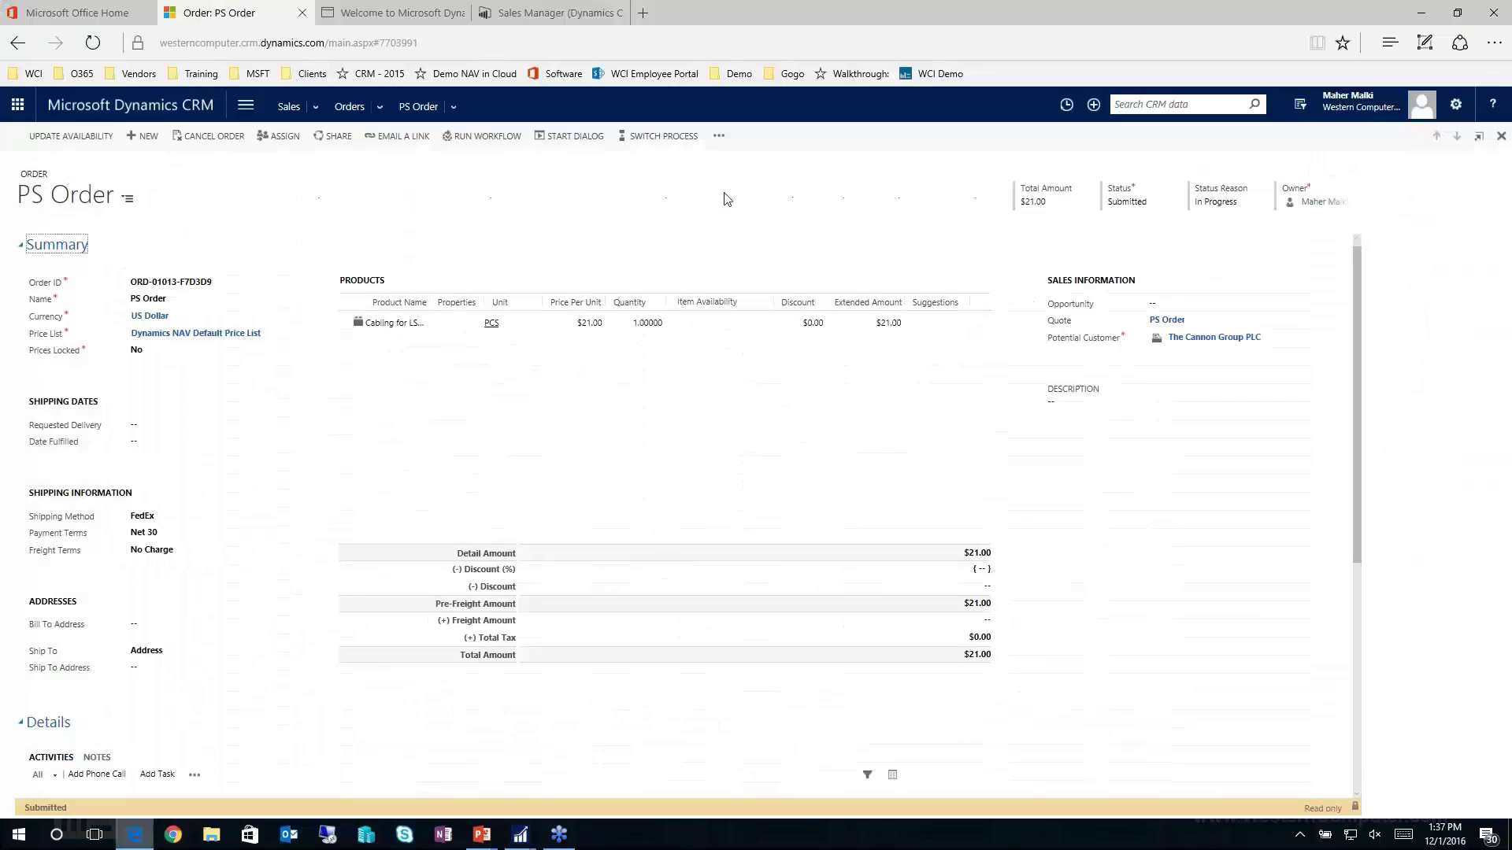
{"action": "key", "text": "ctrl+Tab"}
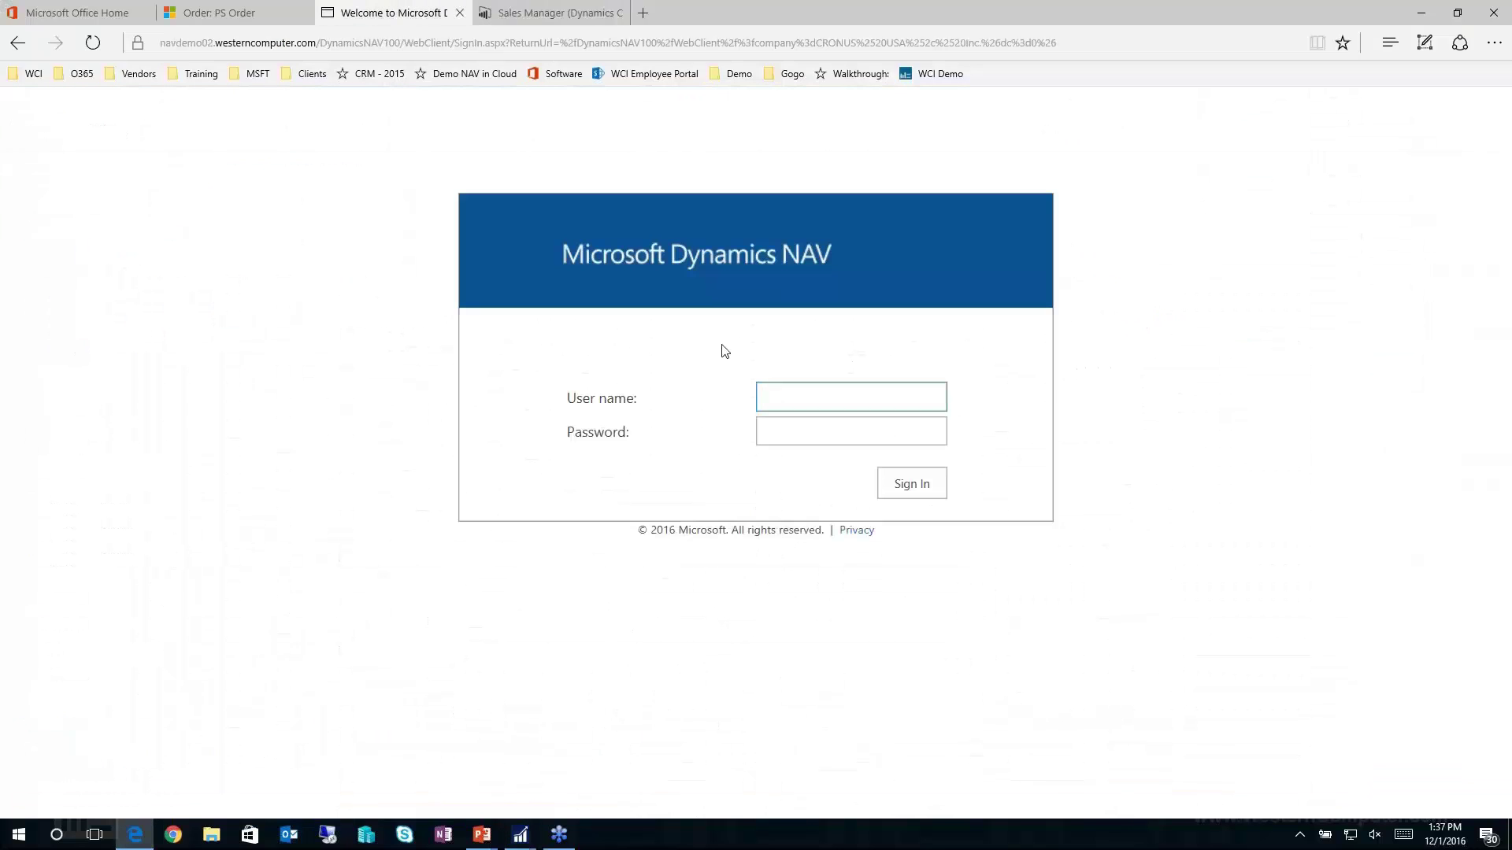
{"action": "left_click", "coordinate": [774, 395]}
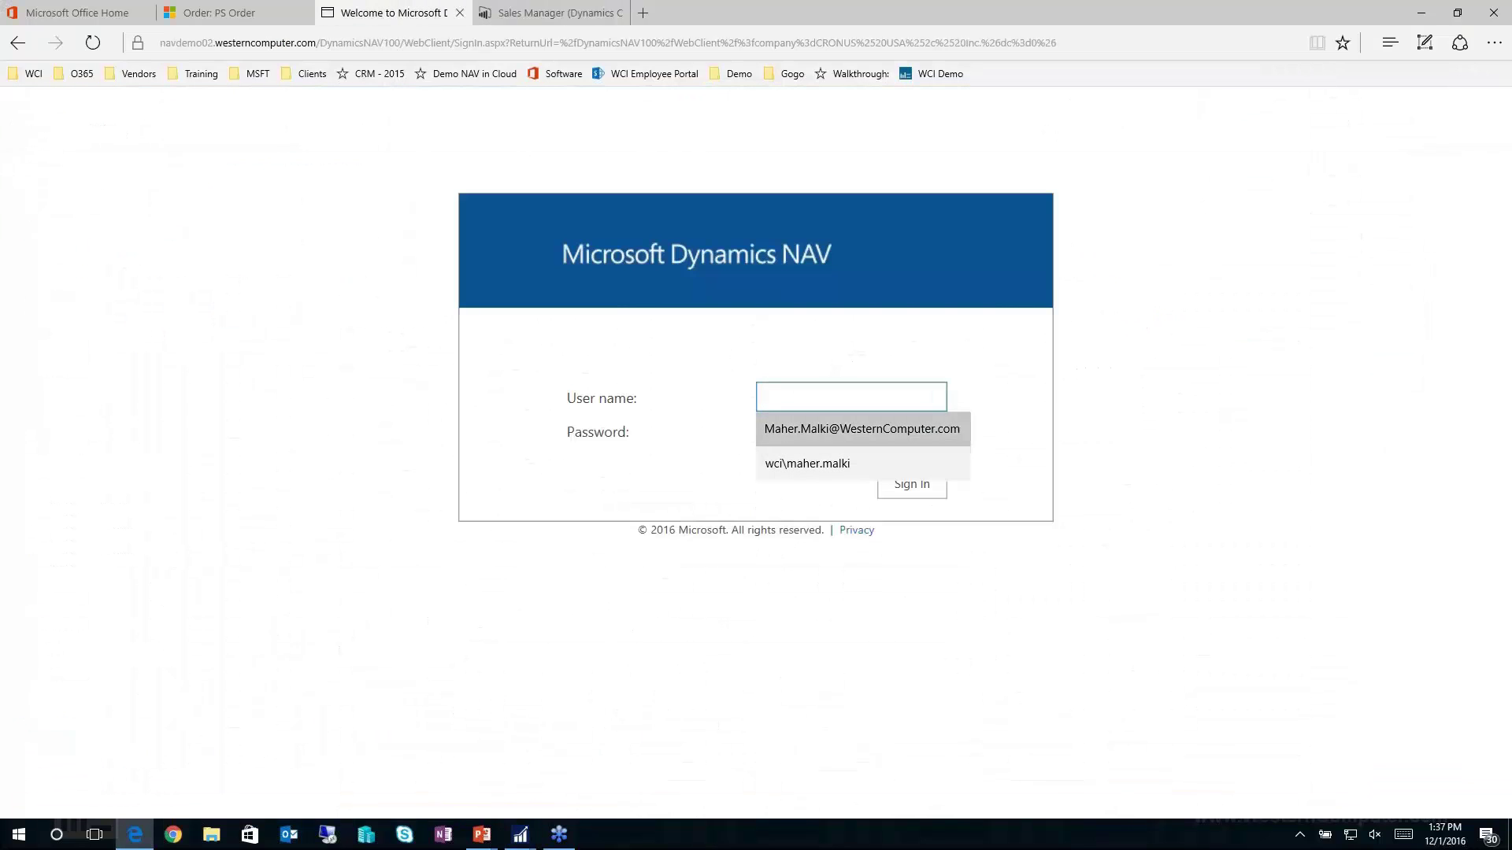
{"action": "left_click", "coordinate": [862, 429]}
{"action": "left_click", "coordinate": [911, 484]}
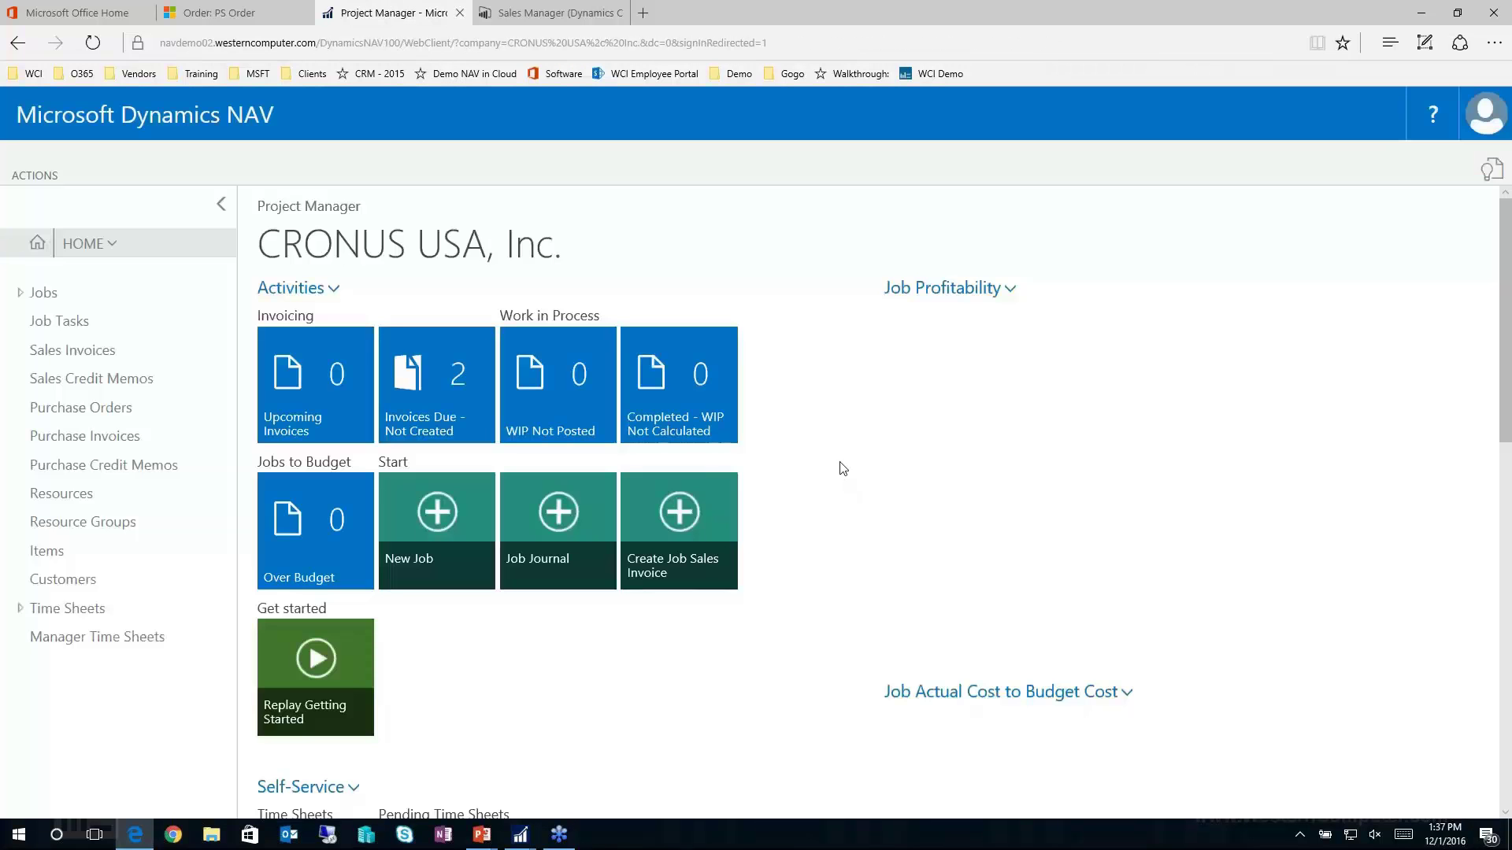
Open the Items list, browse it as large picture tiles, and switch it to the compact tile layout.
{"action": "left_click", "coordinate": [75, 551]}
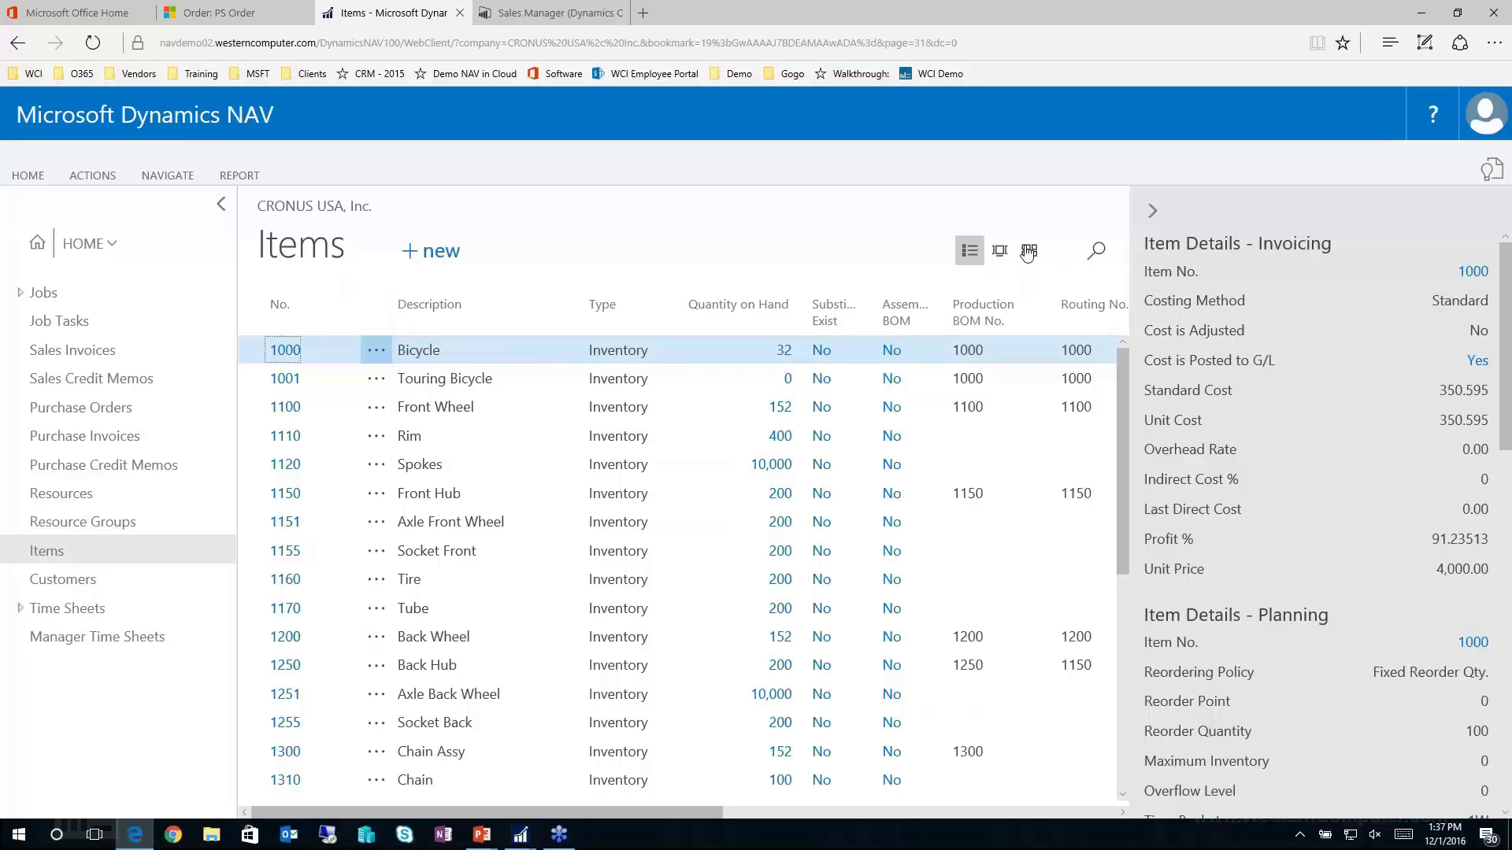
{"action": "left_click", "coordinate": [997, 255]}
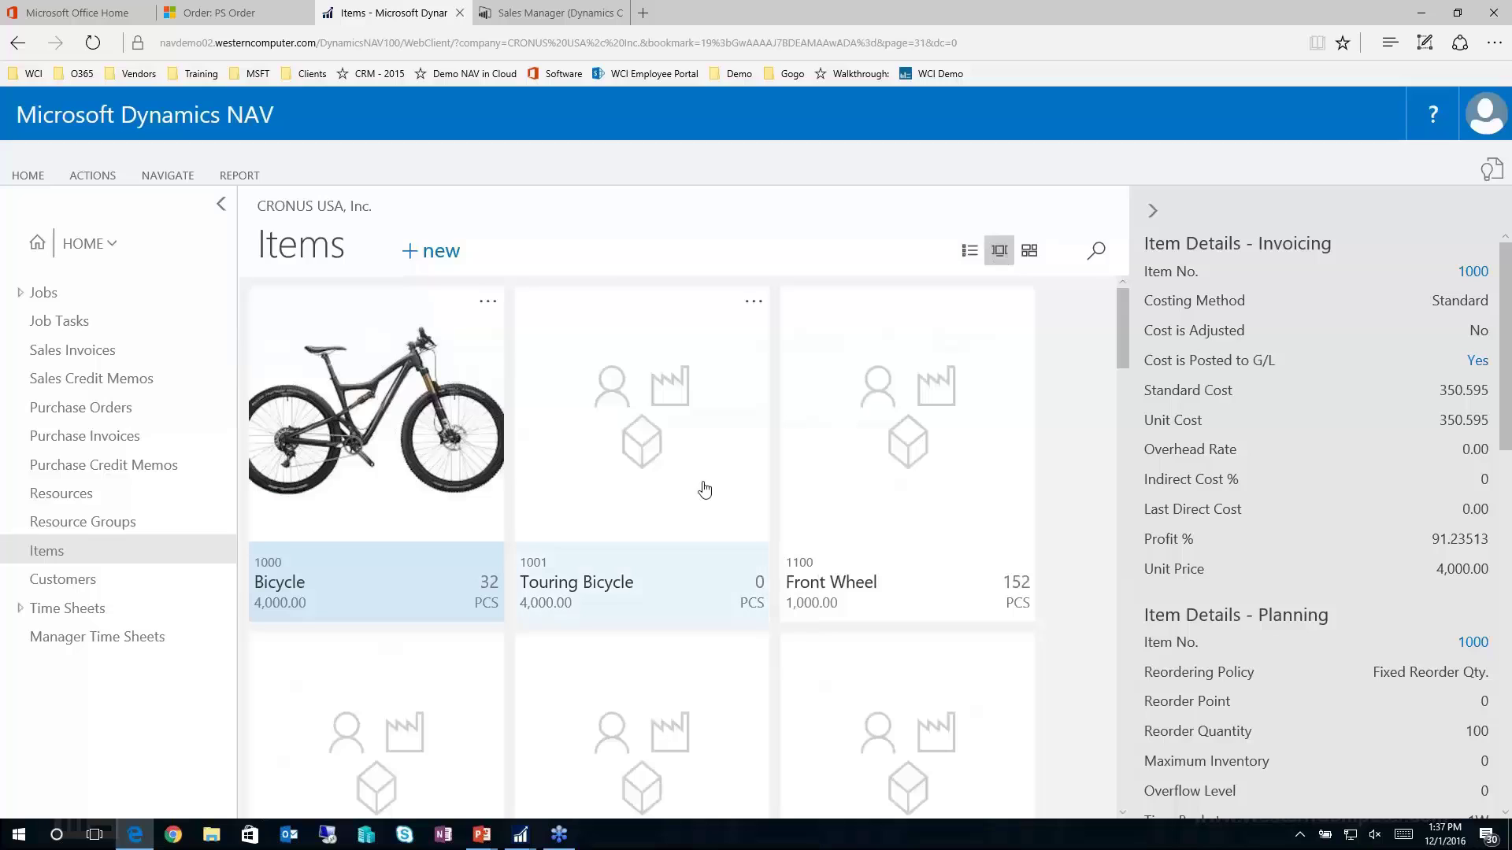
{"action": "scroll", "coordinate": [737, 488], "scroll_direction": "down", "scroll_amount": 3}
{"action": "scroll", "coordinate": [756, 489], "scroll_direction": "up", "scroll_amount": 3}
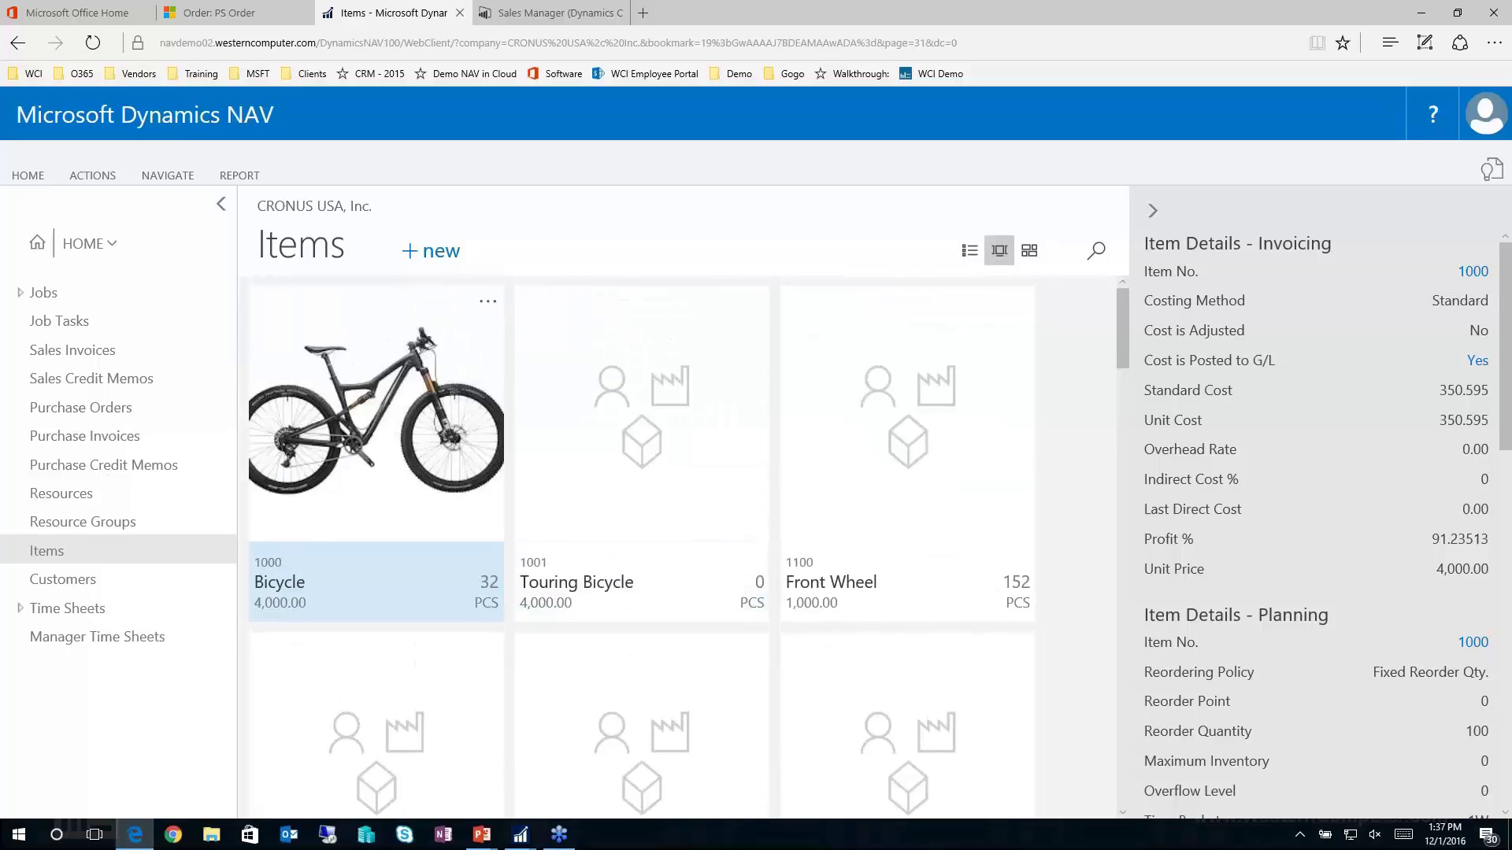
{"action": "scroll", "coordinate": [608, 444], "scroll_direction": "down", "scroll_amount": 3}
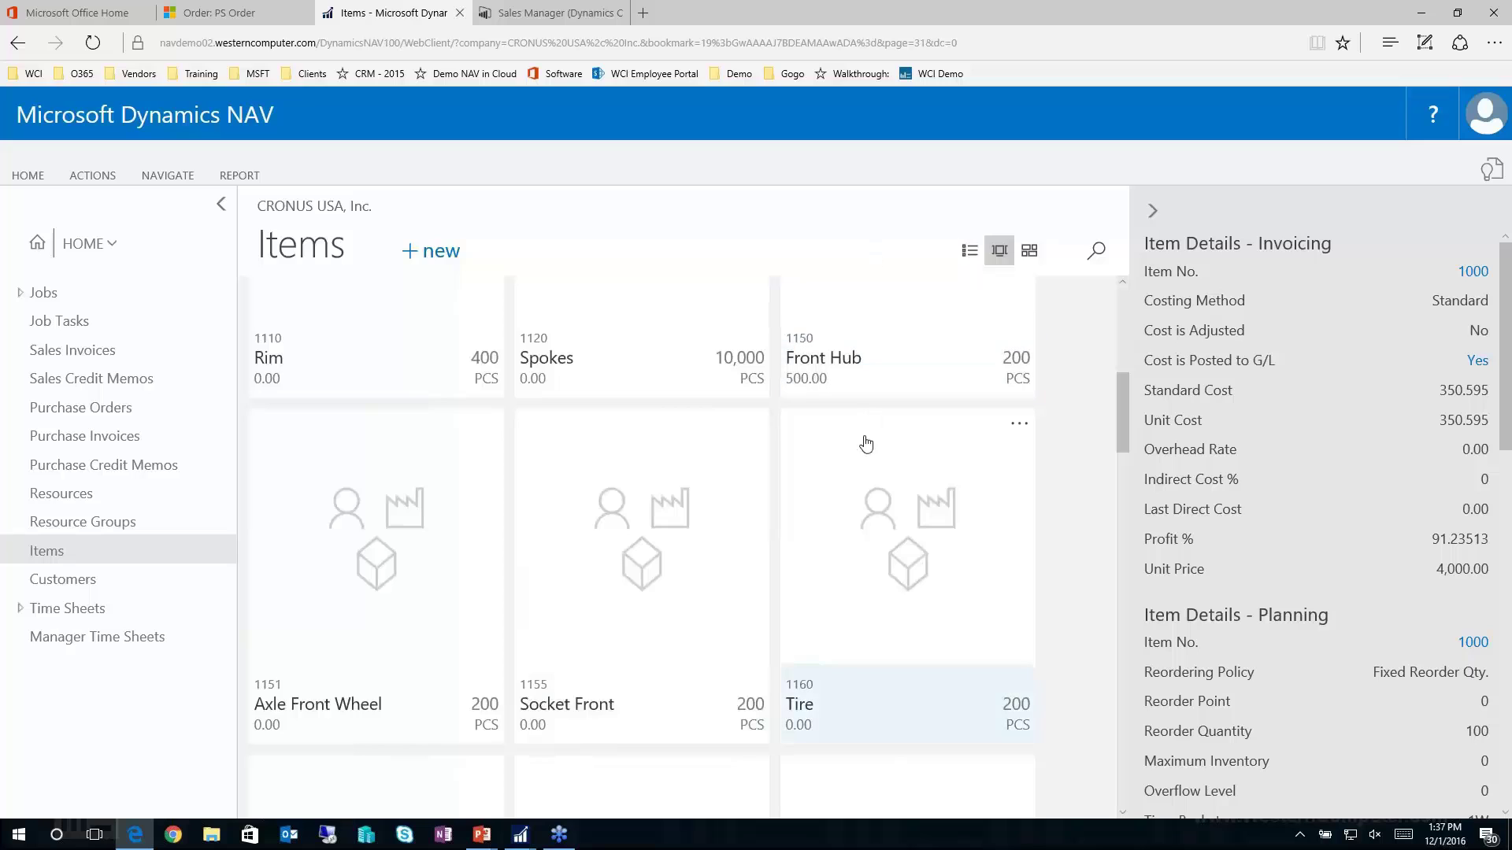
{"action": "scroll", "coordinate": [858, 439], "scroll_direction": "up", "scroll_amount": 6}
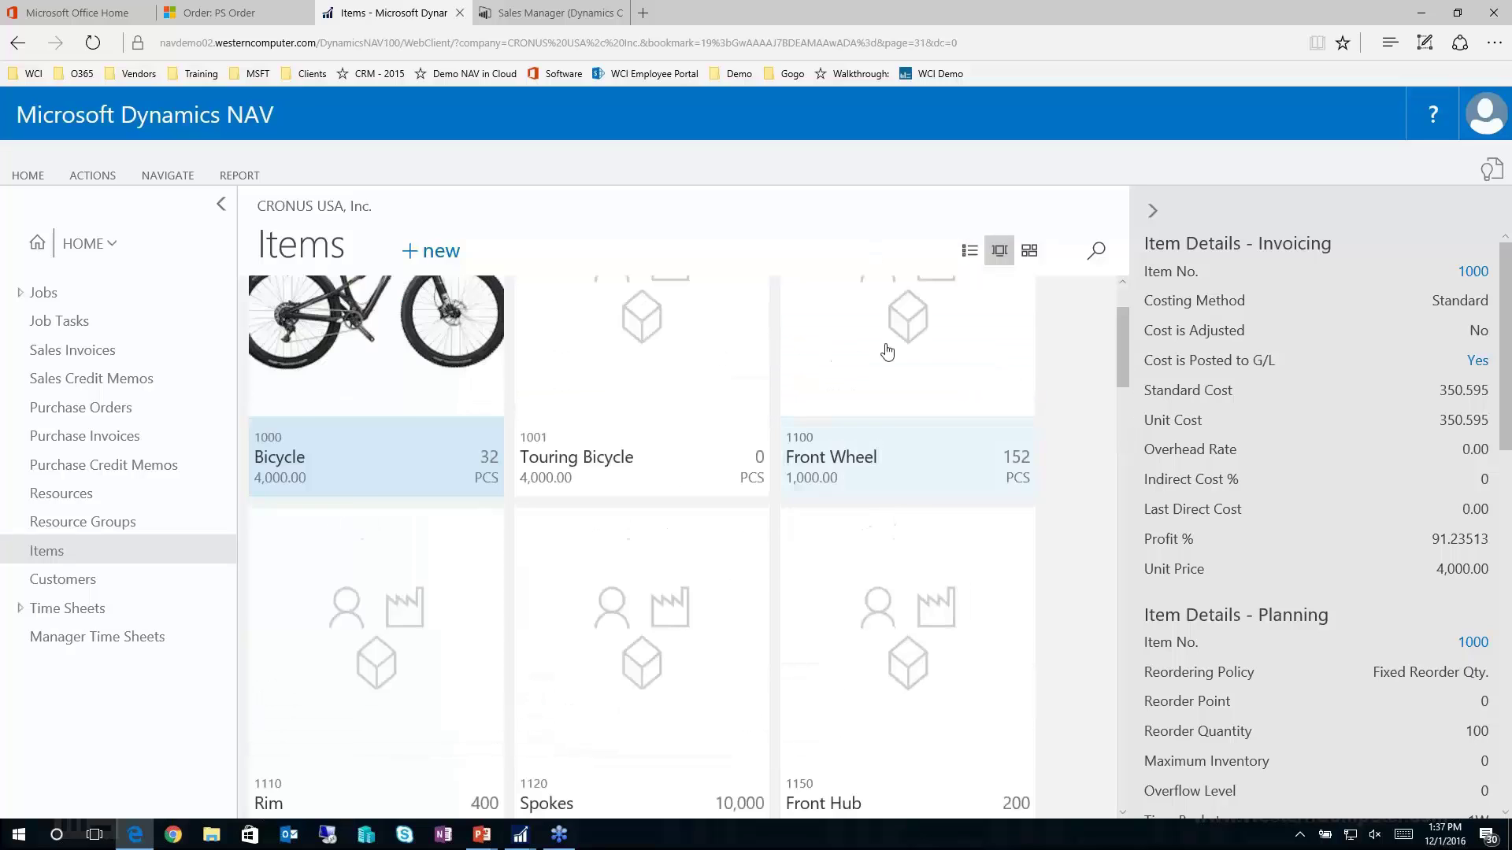
{"action": "left_click", "coordinate": [1030, 252]}
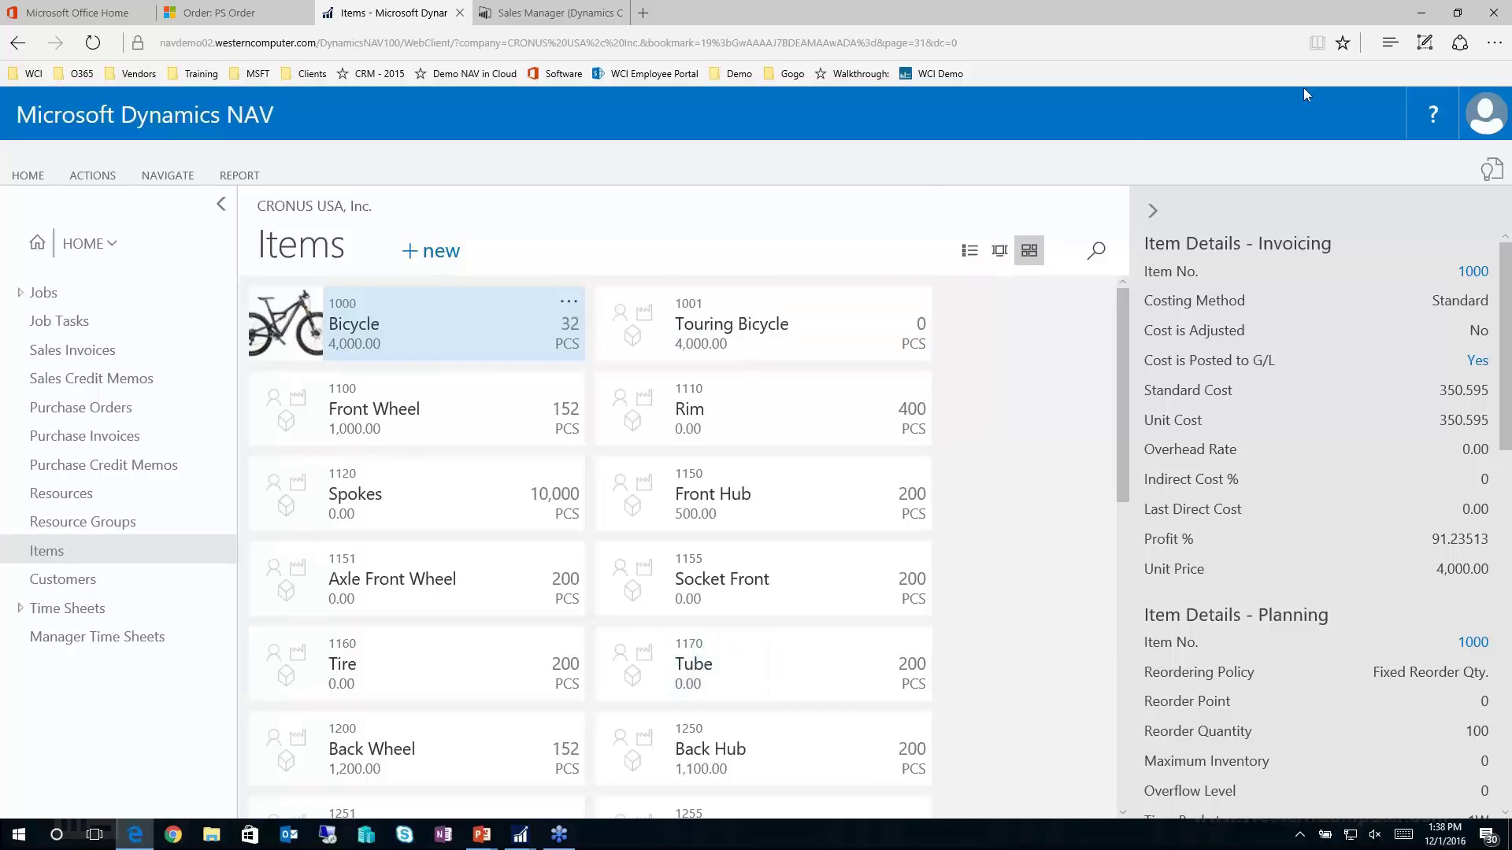
Open the first sales invoice, for The Cannon Group PLC, from the Sales Invoices list and exit it without posting.
{"action": "left_click", "coordinate": [115, 350]}
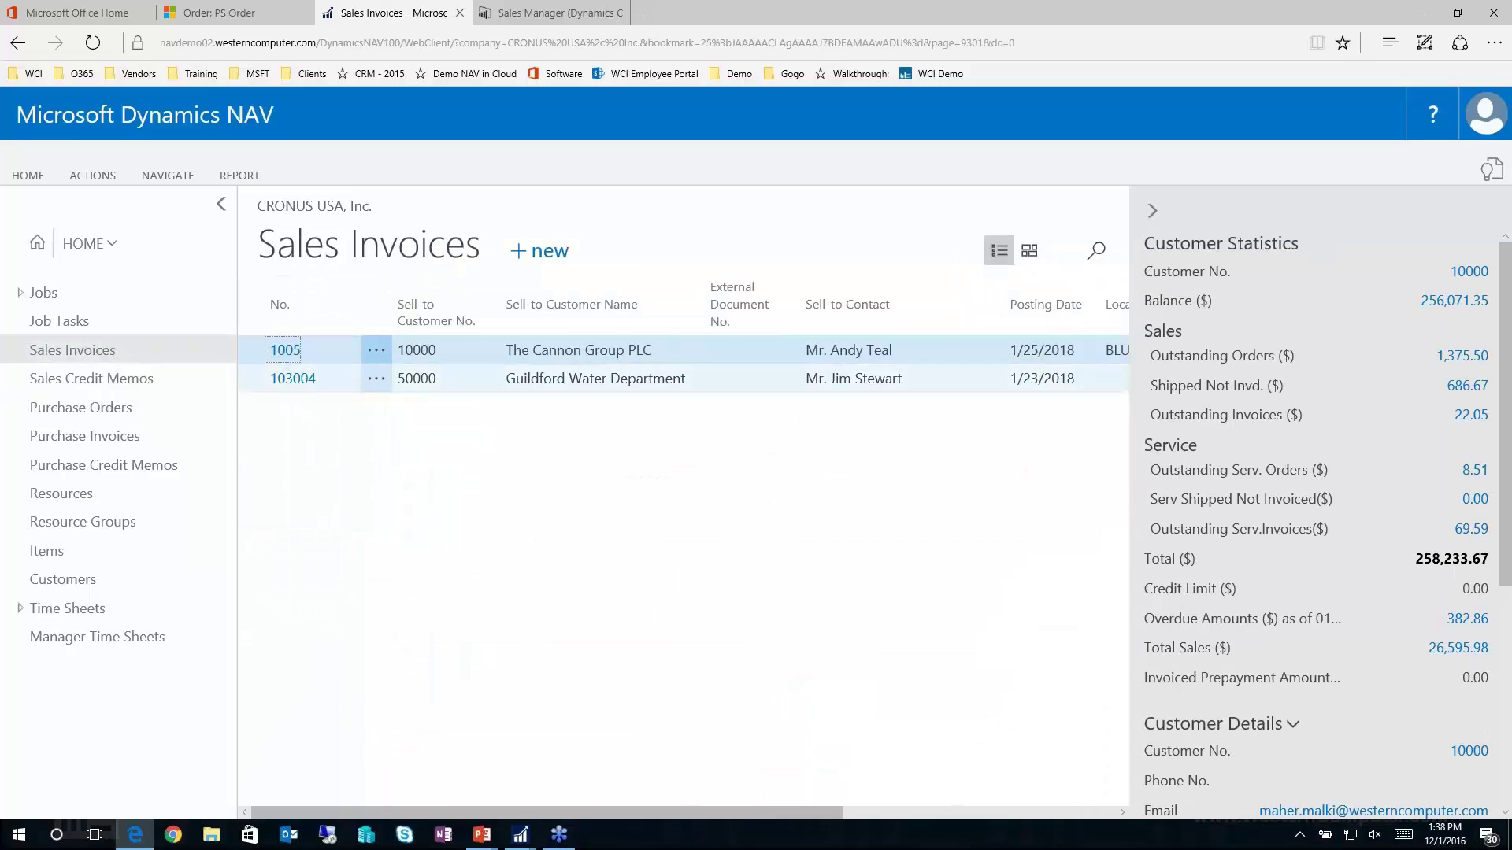
{"action": "left_click", "coordinate": [285, 353]}
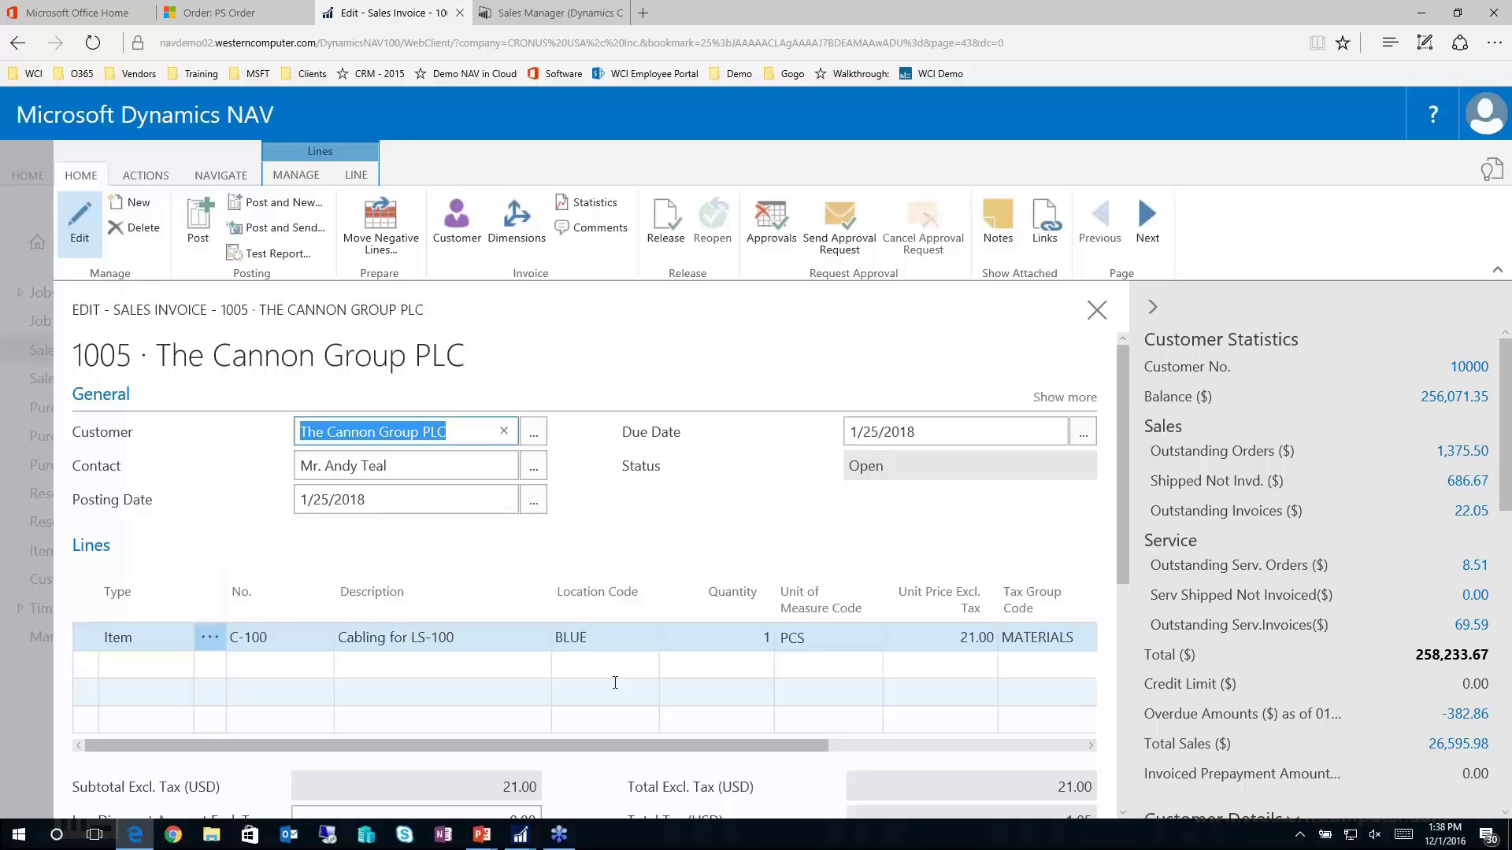
{"action": "left_click", "coordinate": [3, 216]}
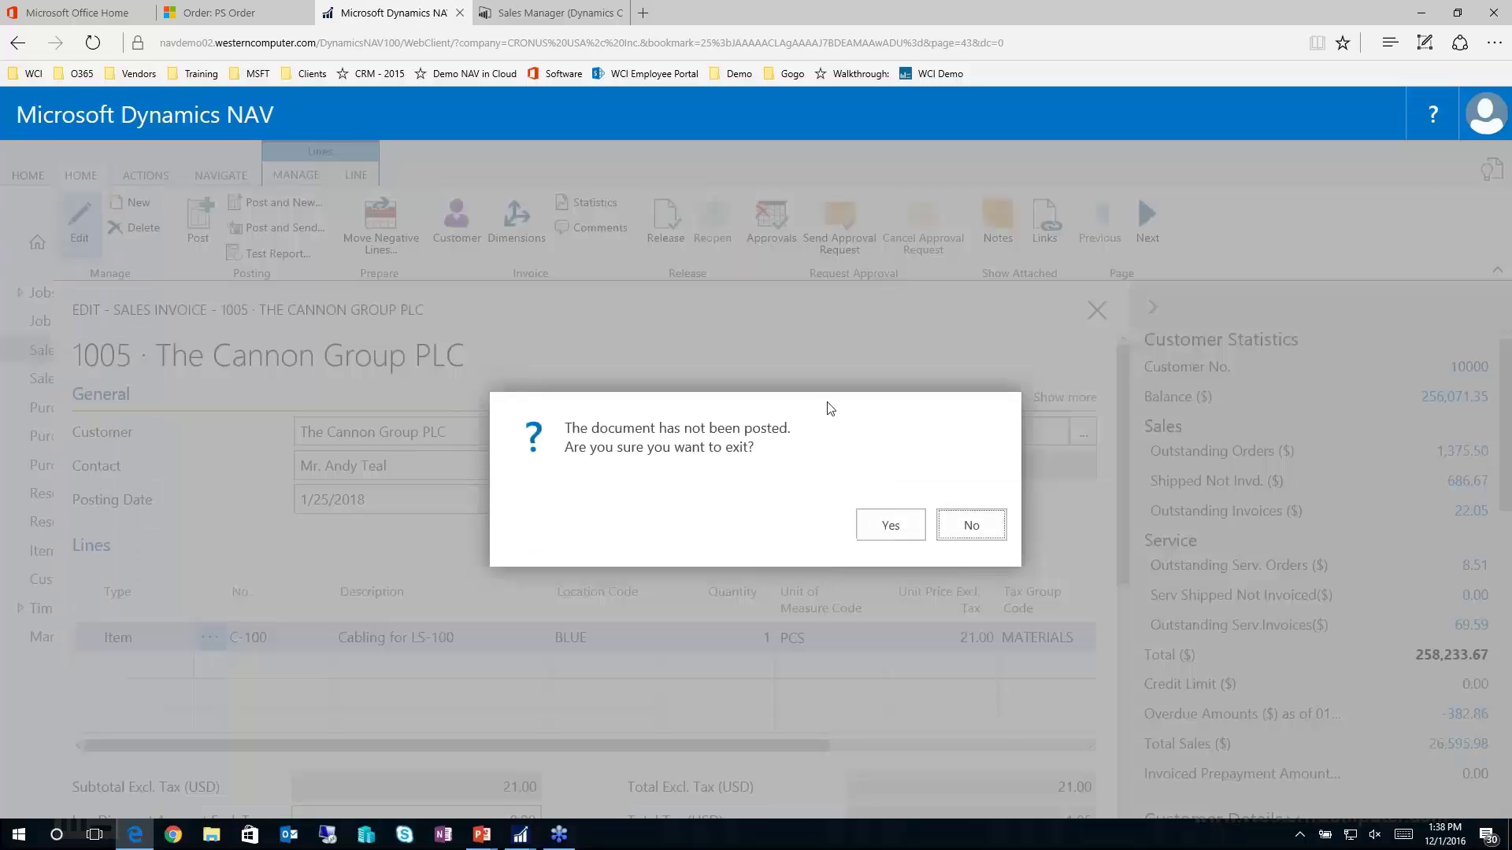
{"action": "left_click", "coordinate": [912, 540]}
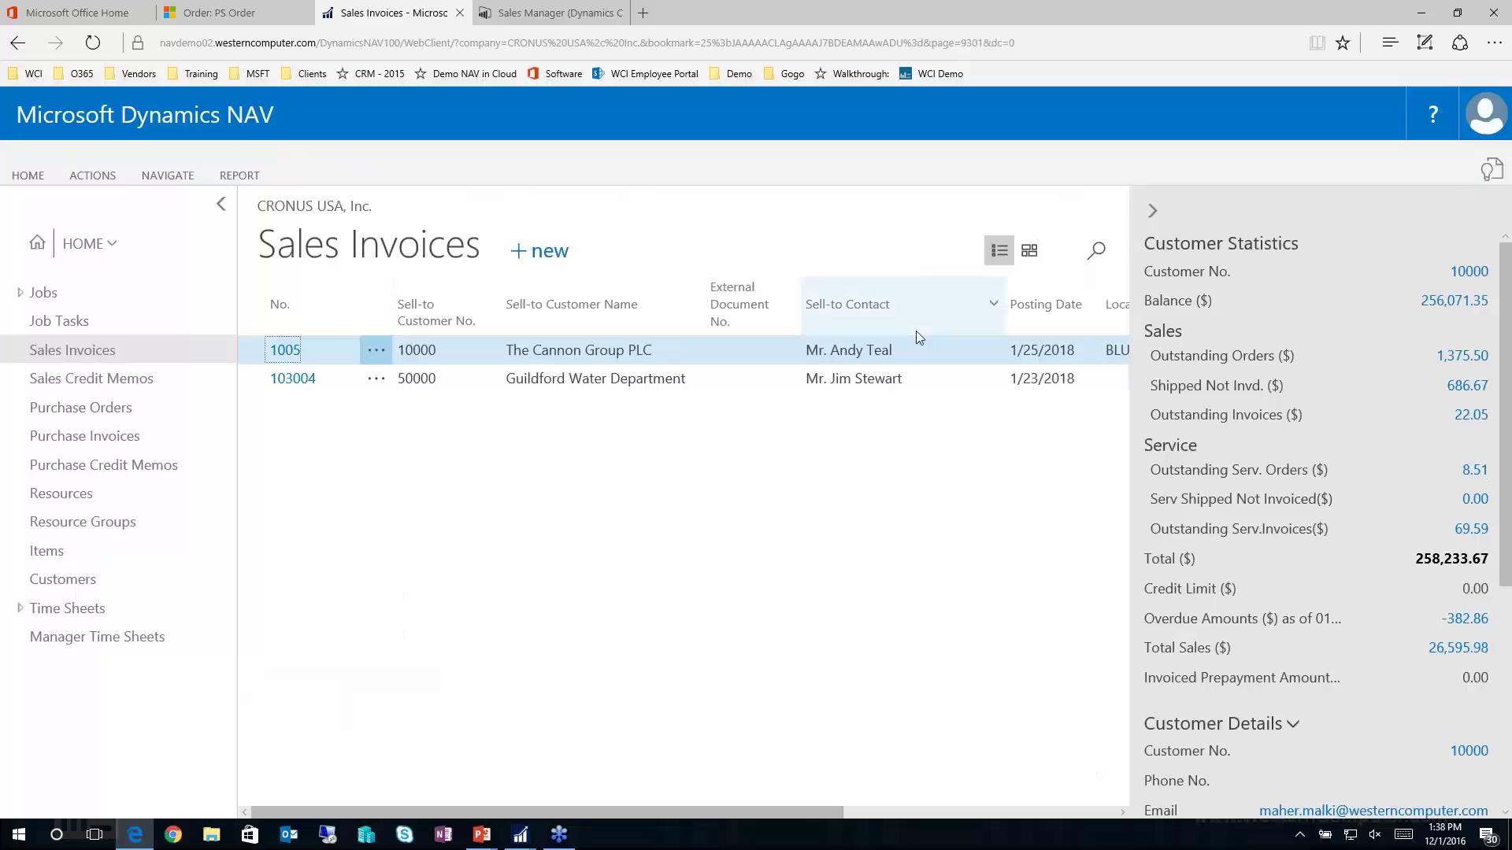
{"action": "left_click", "coordinate": [88, 246]}
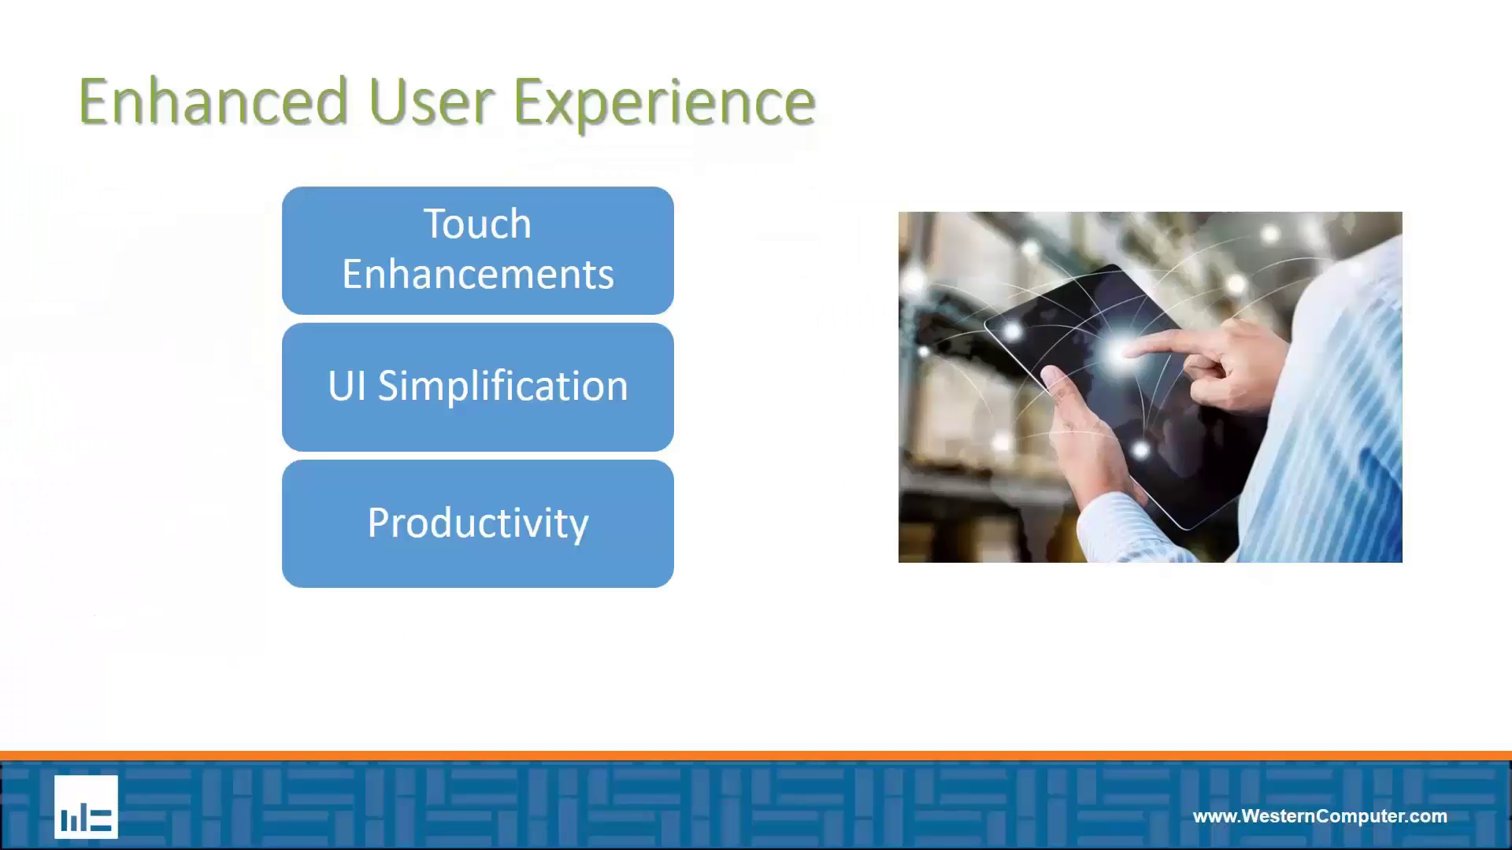